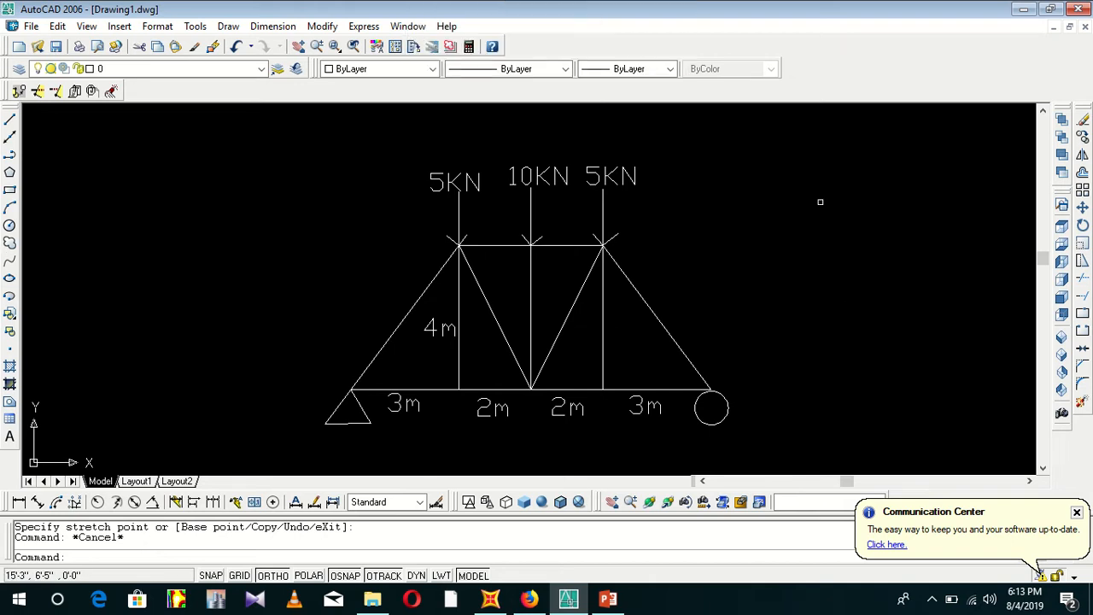
Examine the truss geometry, supports and loads in the AutoCAD drawing and switch to SAP2000.
{"action": "left_click", "coordinate": [490, 597]}
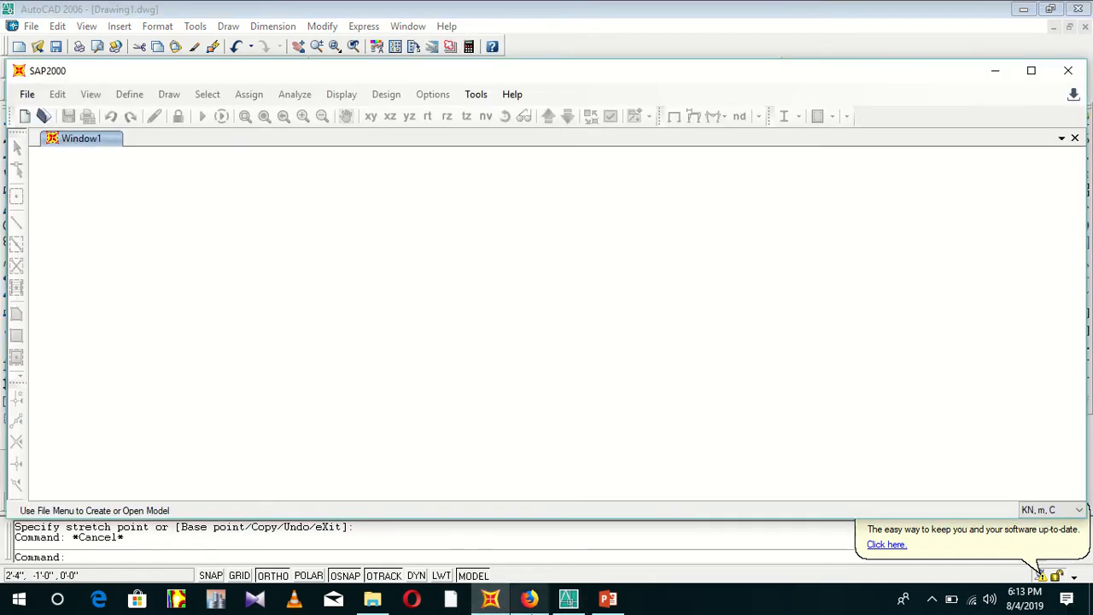
{"action": "left_click", "coordinate": [568, 597]}
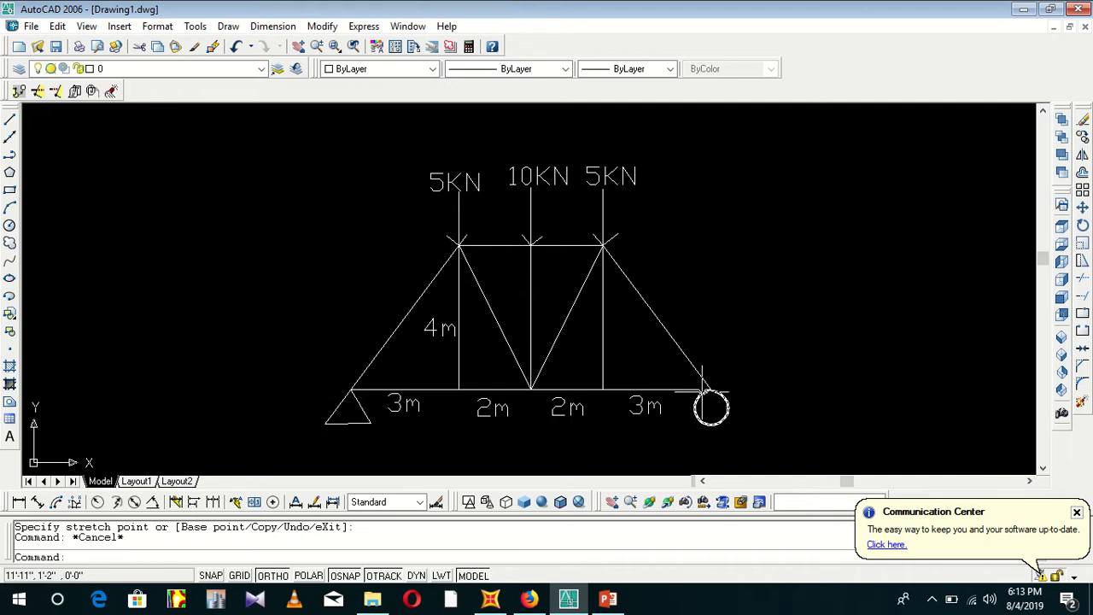
{"action": "left_click", "coordinate": [495, 599]}
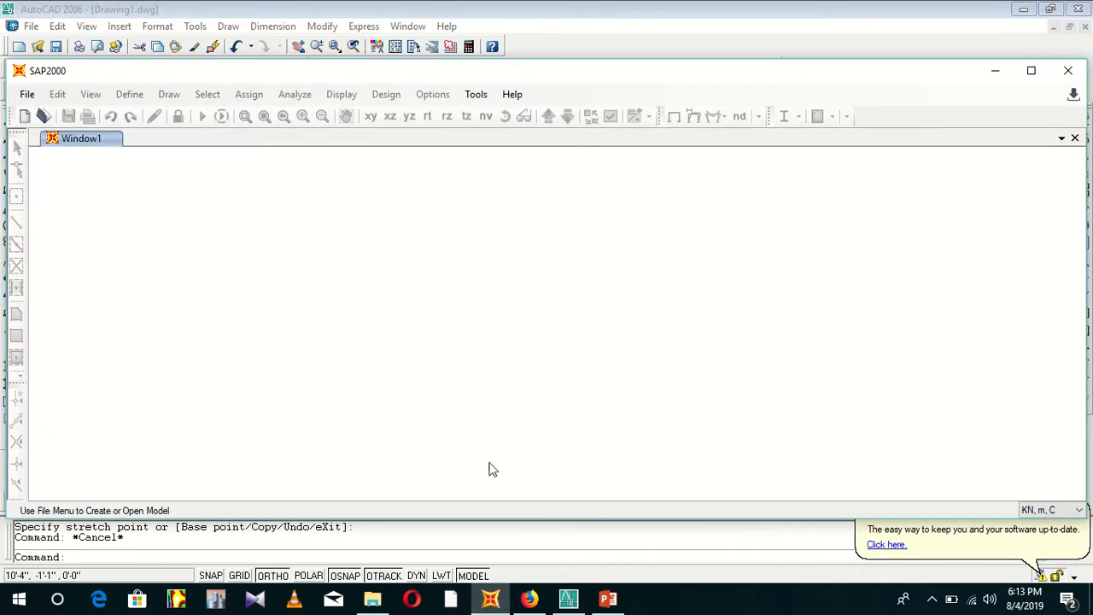
Maximise the SAP2000 window and start a new model, rechecking the truss drawing in AutoCAD before returning to SAP2000.
{"action": "left_click", "coordinate": [1030, 70]}
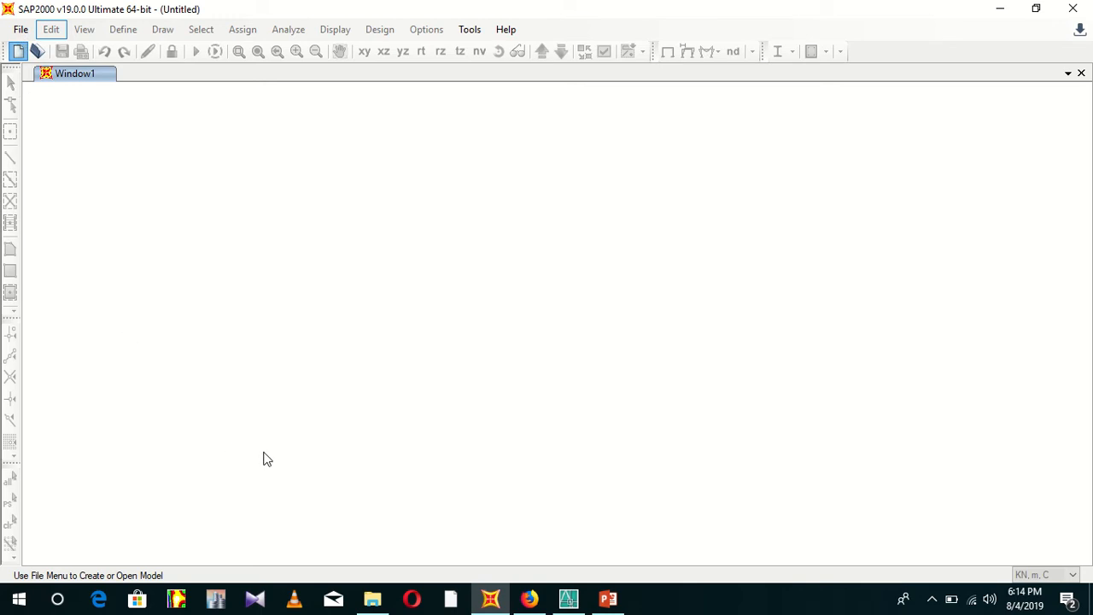
{"action": "mouse_move", "coordinate": [553, 597]}
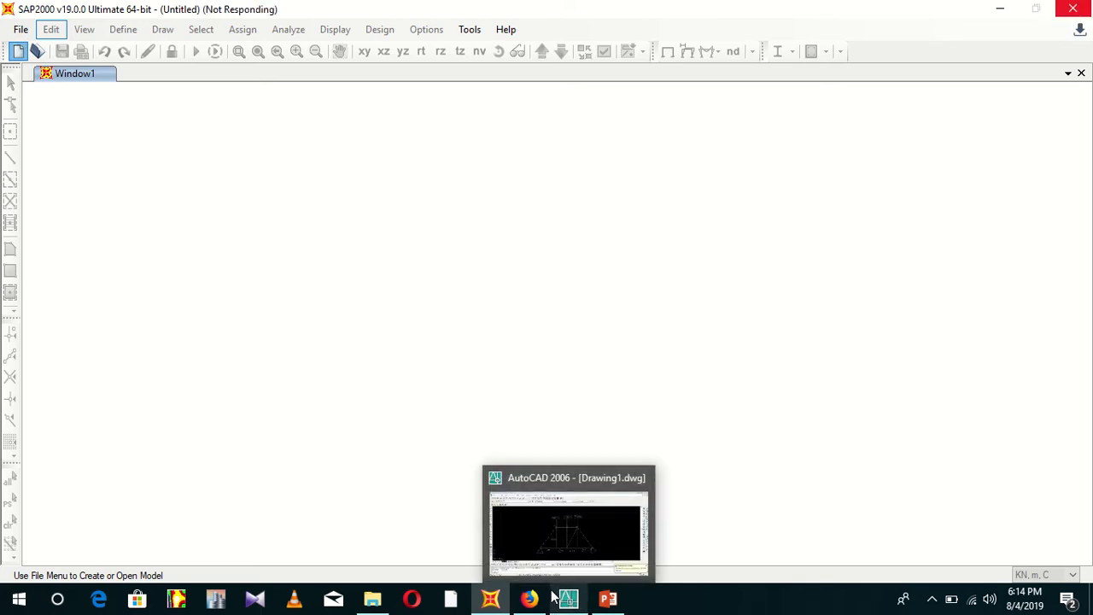
{"action": "left_click", "coordinate": [593, 551]}
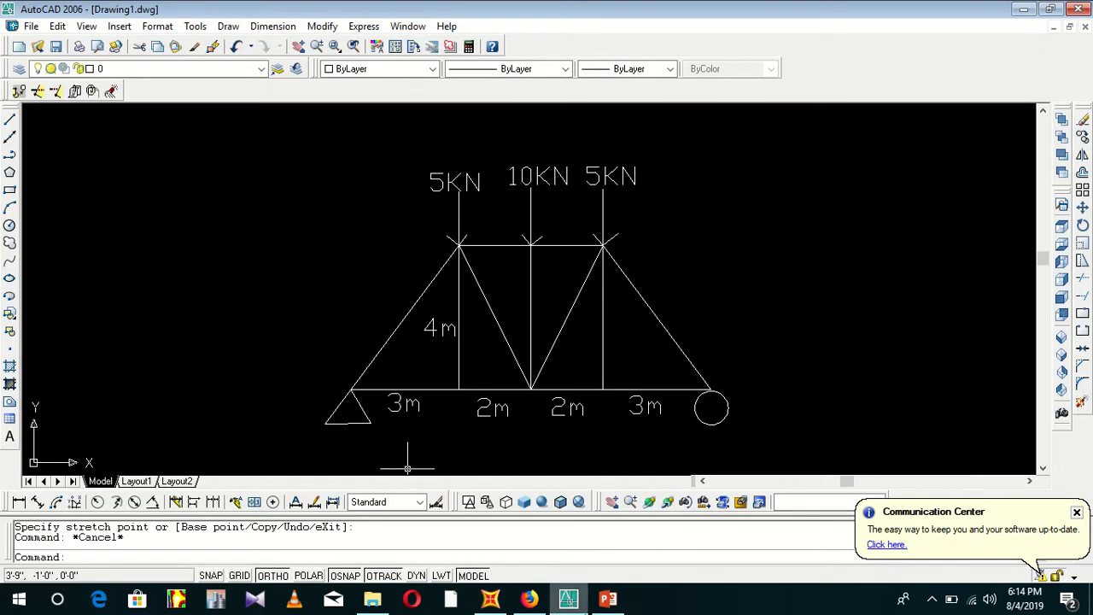
{"action": "left_click", "coordinate": [490, 598]}
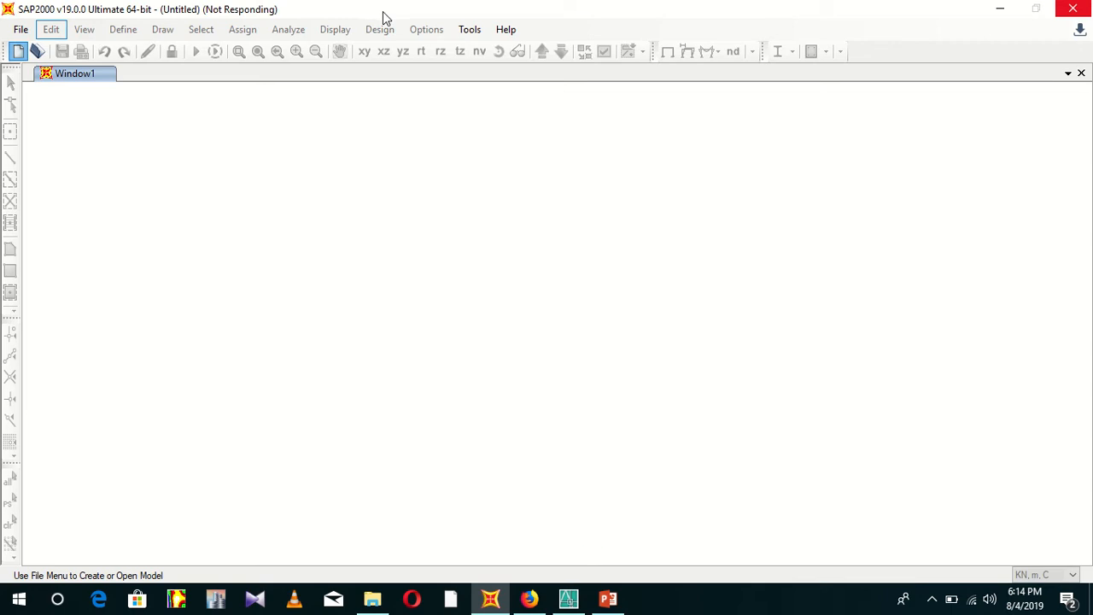
Create a Grid Only model in KN, m, C units with the default Cartesian grid lines.
{"action": "mouse_move", "coordinate": [444, 23]}
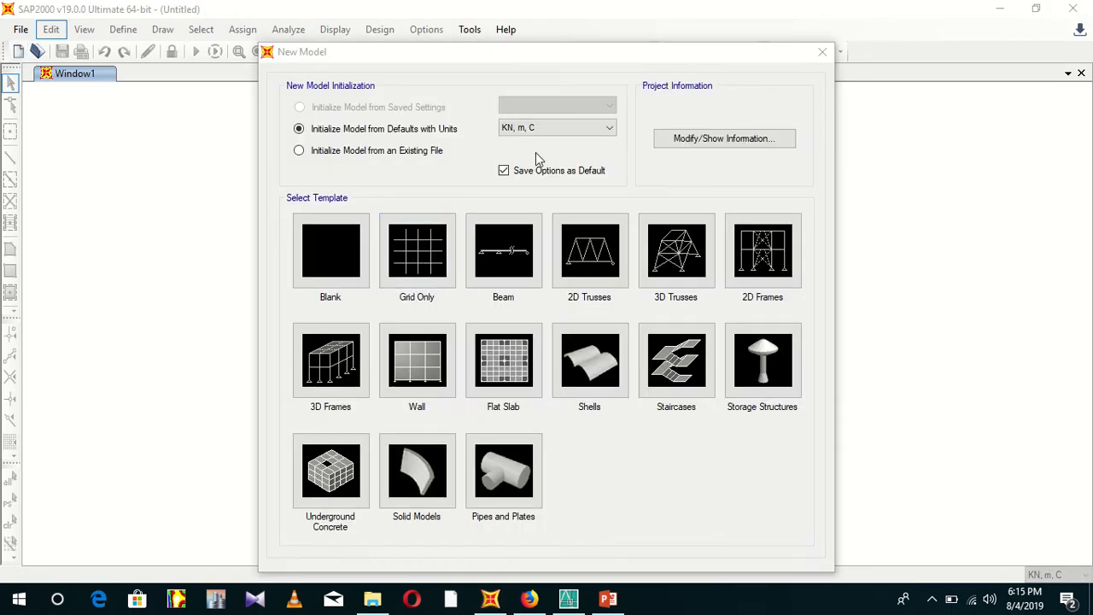
{"action": "left_click", "coordinate": [585, 127]}
{"action": "mouse_move", "coordinate": [471, 6]}
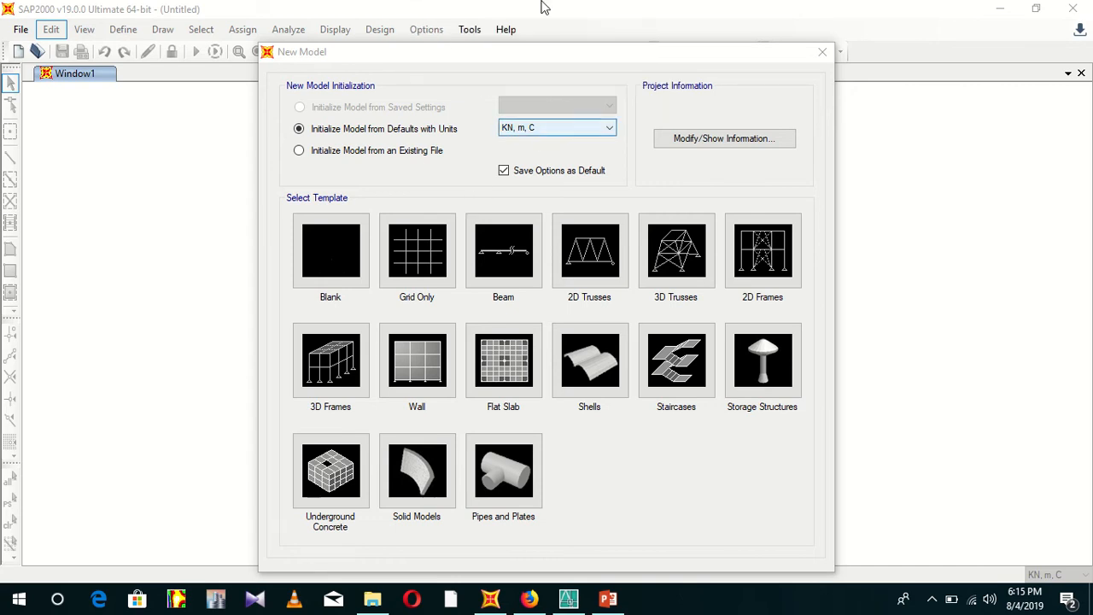
{"action": "mouse_move", "coordinate": [541, 5]}
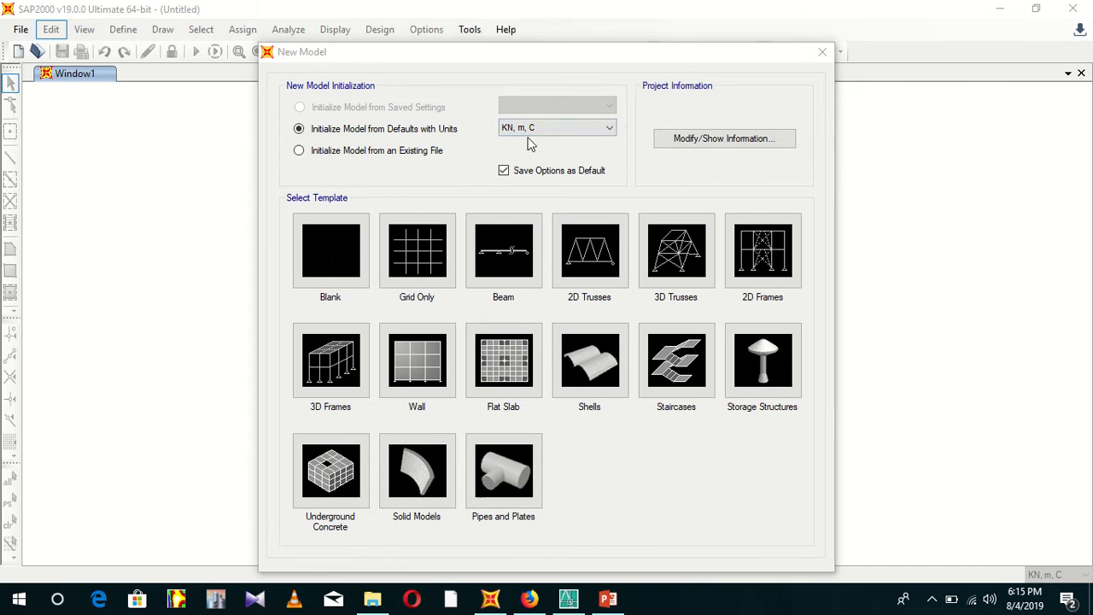
{"action": "left_click", "coordinate": [429, 256]}
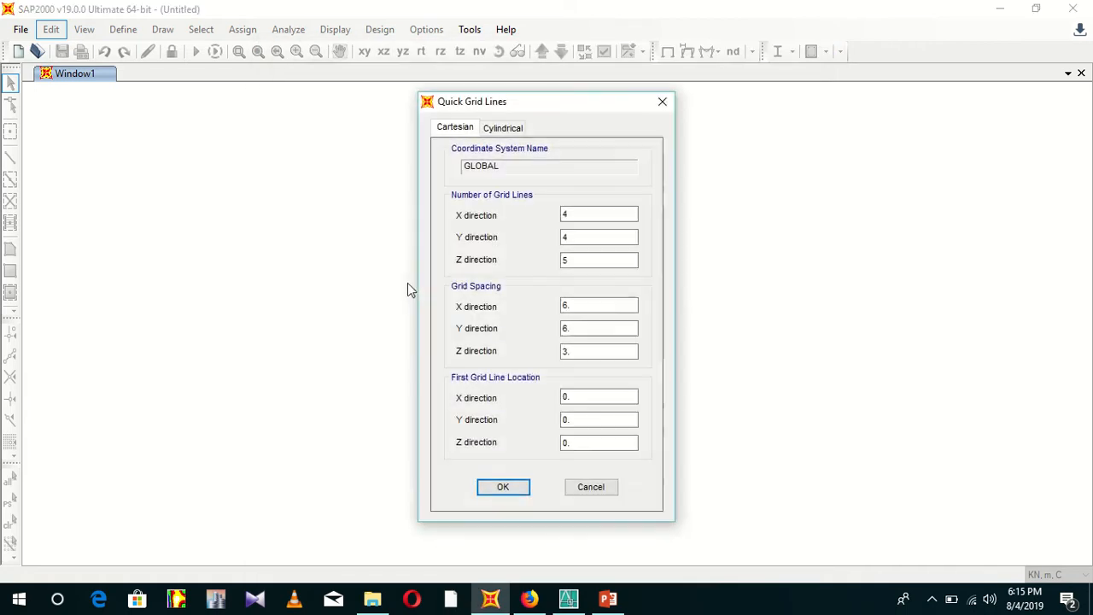
{"action": "left_click", "coordinate": [502, 487]}
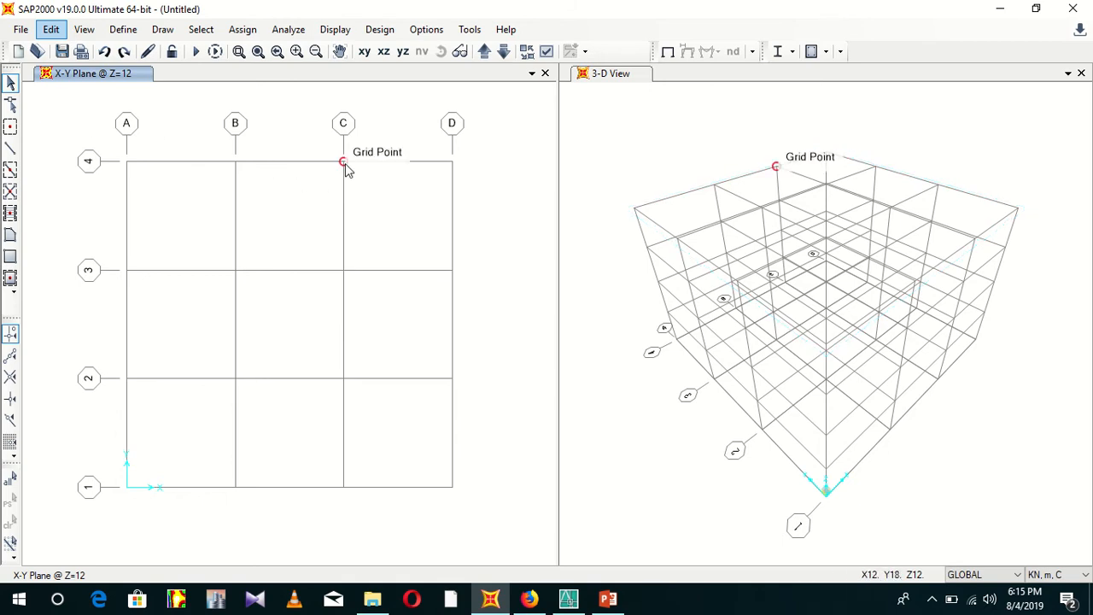
Open the GLOBAL grid system's data for editing and display the grids as spacing.
{"action": "left_click", "coordinate": [346, 167]}
{"action": "double_click", "coordinate": [344, 160]}
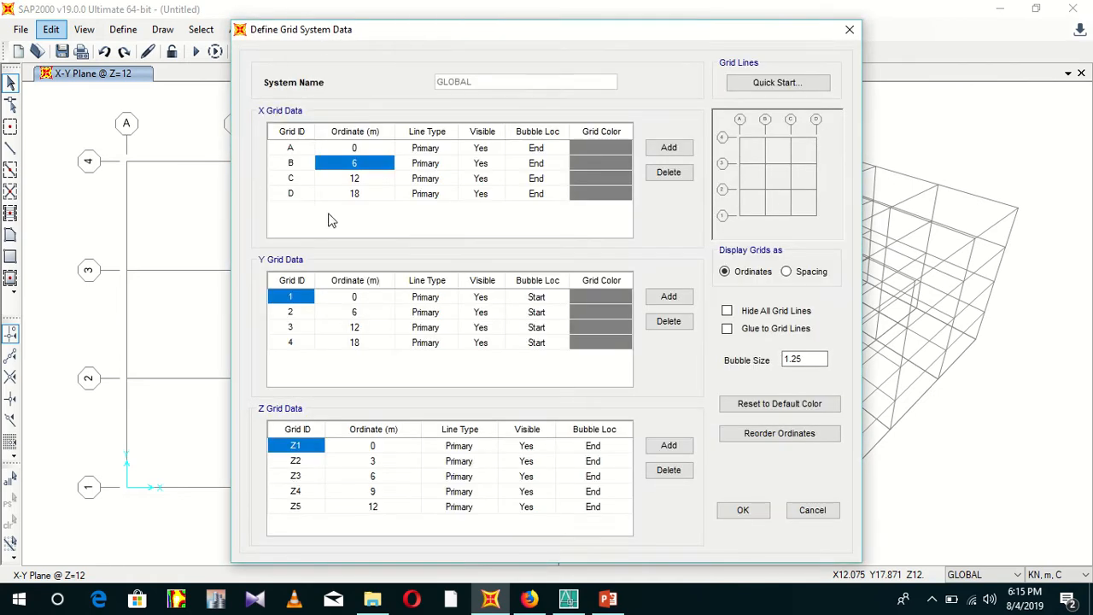
{"action": "left_click", "coordinate": [380, 150]}
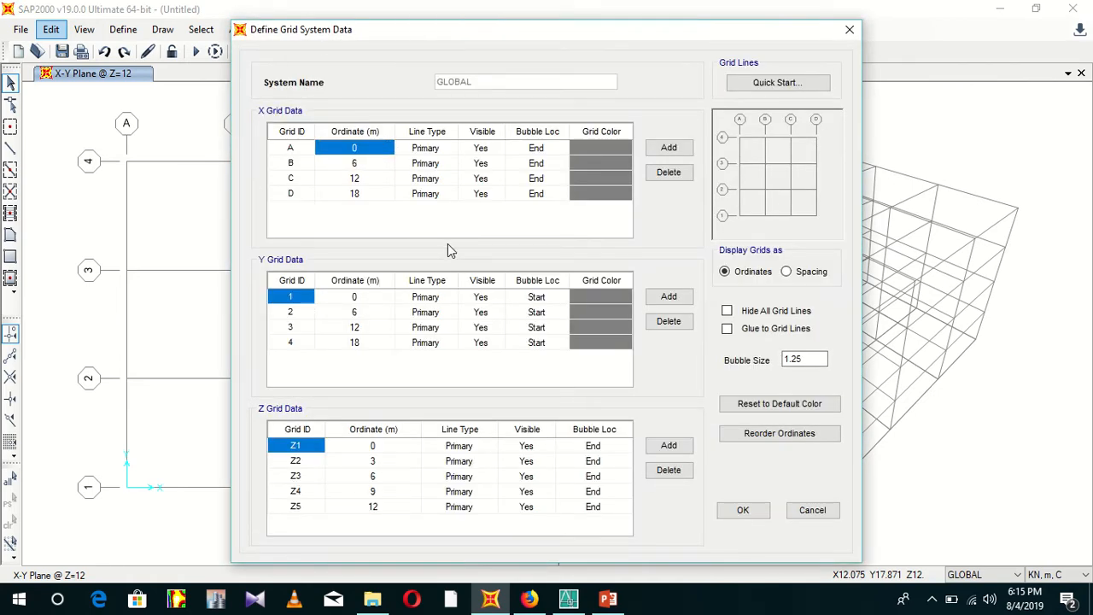
{"action": "left_click", "coordinate": [787, 271]}
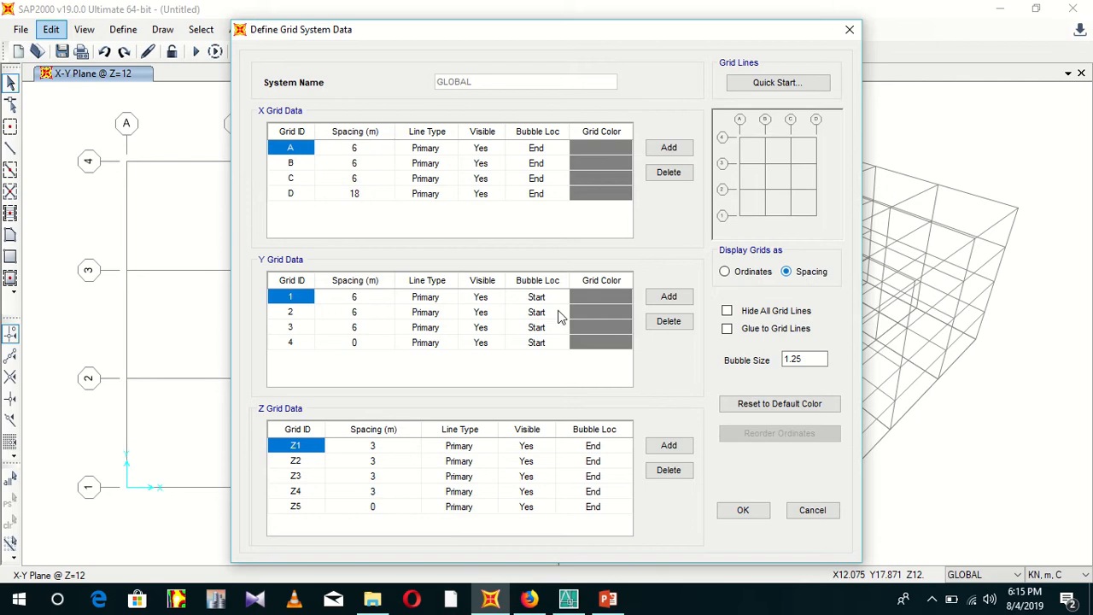
{"action": "left_click", "coordinate": [365, 150]}
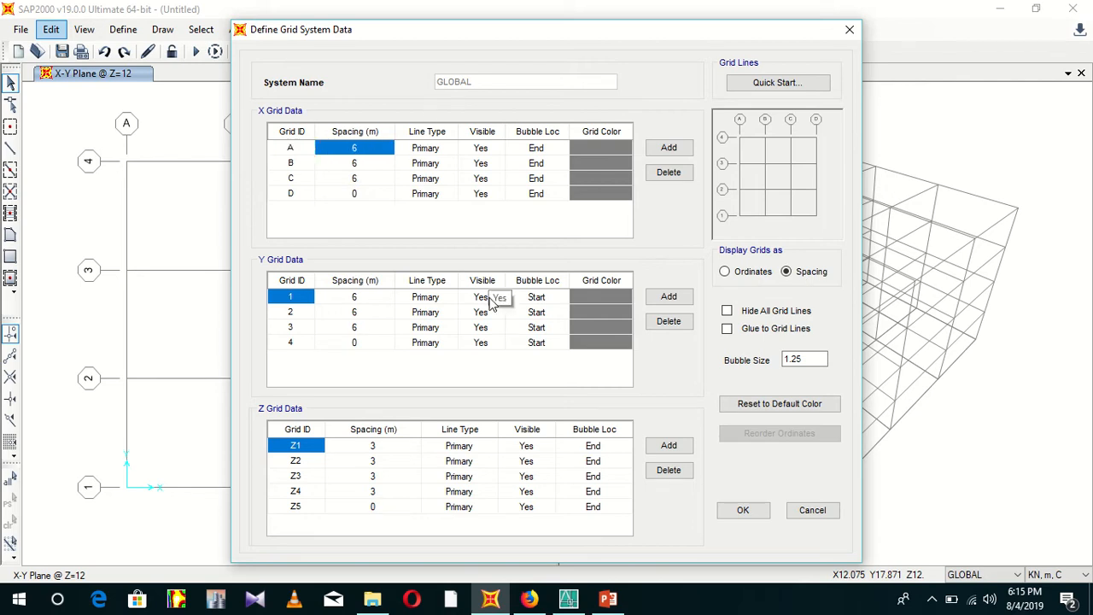
Check the bay widths in AutoCAD and, in SAP2000, set the X grid spacings to 3 m for A and 2 m for B and C.
{"action": "left_click", "coordinate": [566, 597]}
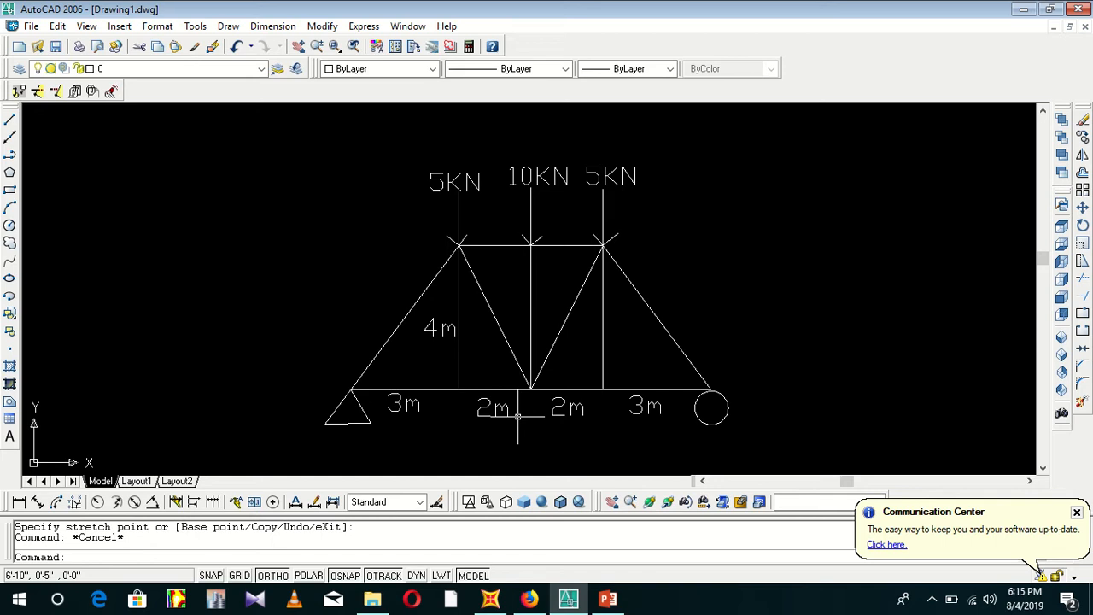
{"action": "left_click", "coordinate": [489, 600]}
{"action": "left_click", "coordinate": [372, 151]}
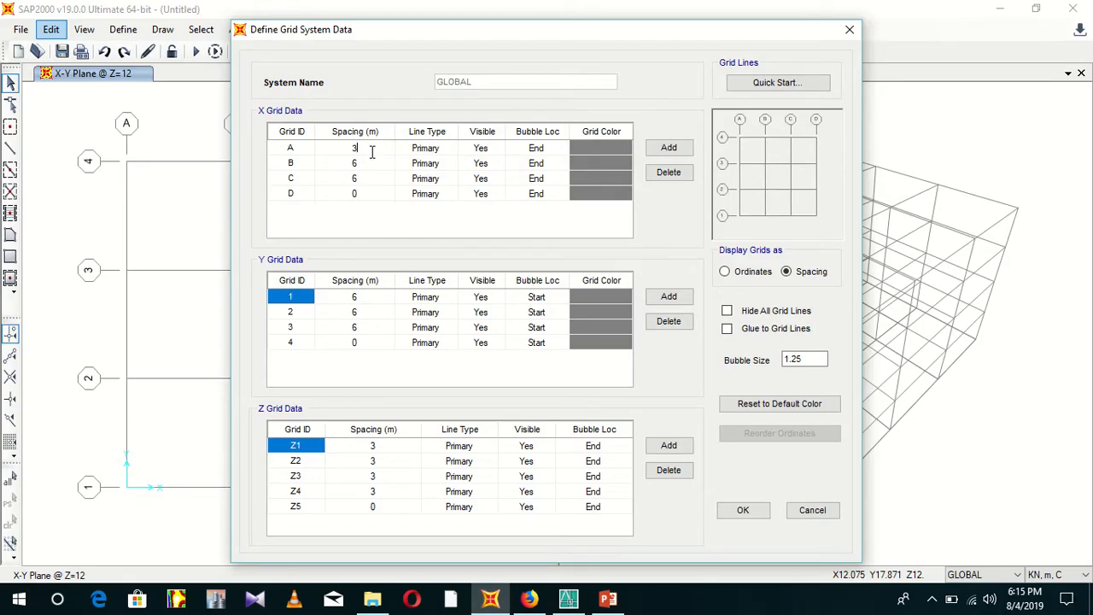
{"action": "left_click", "coordinate": [379, 164]}
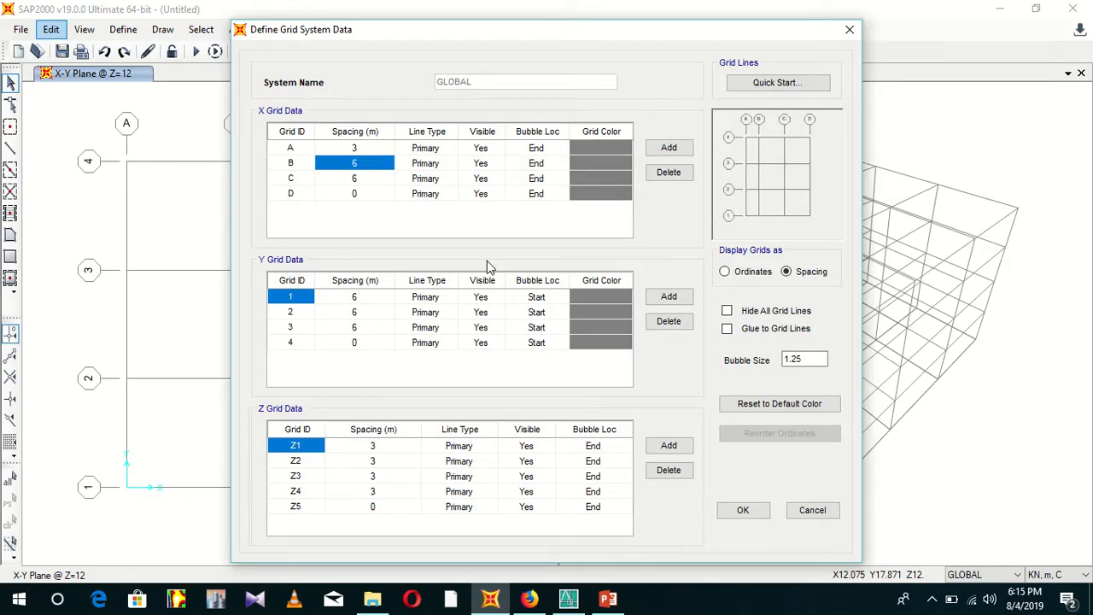
{"action": "type", "text": "2"}
{"action": "key", "text": "Return"}
{"action": "type", "text": "2"}
{"action": "key", "text": "Return"}
{"action": "type", "text": "3"}
{"action": "key", "text": "Return"}
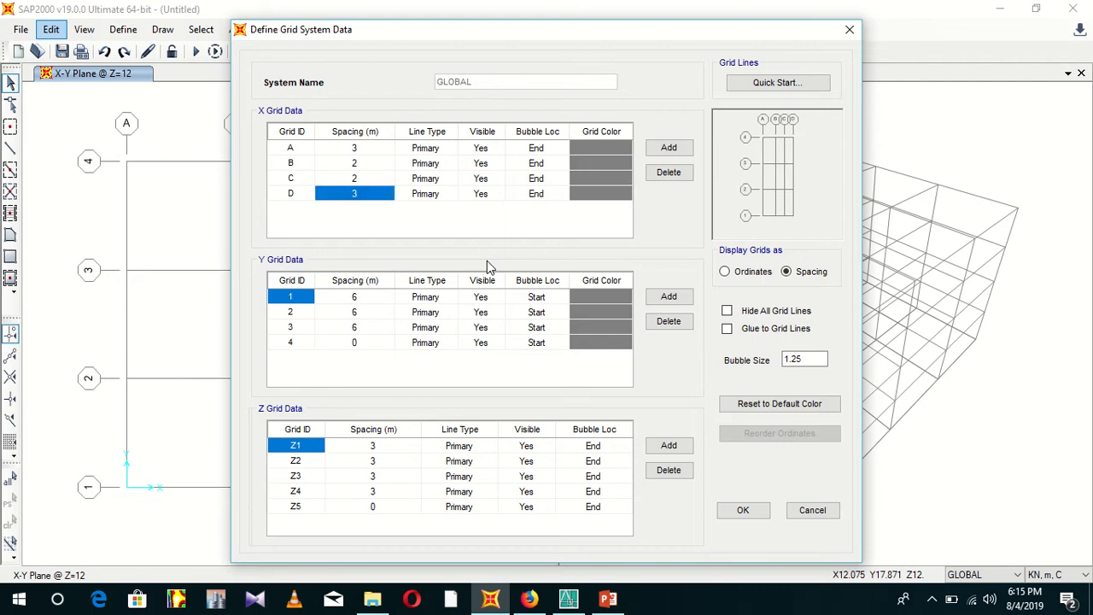
Add X grid line E with a 3 m spacing on grid D, and delete Y grid lines 2, 3 and 4.
{"action": "left_click", "coordinate": [668, 148]}
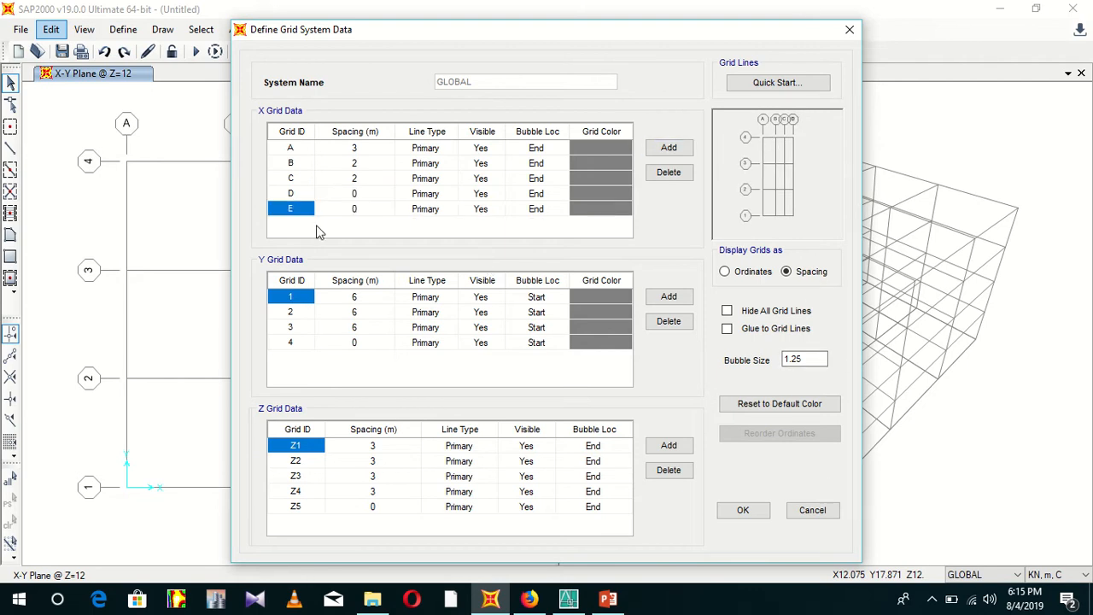
{"action": "left_click", "coordinate": [363, 196]}
{"action": "type", "text": "3"}
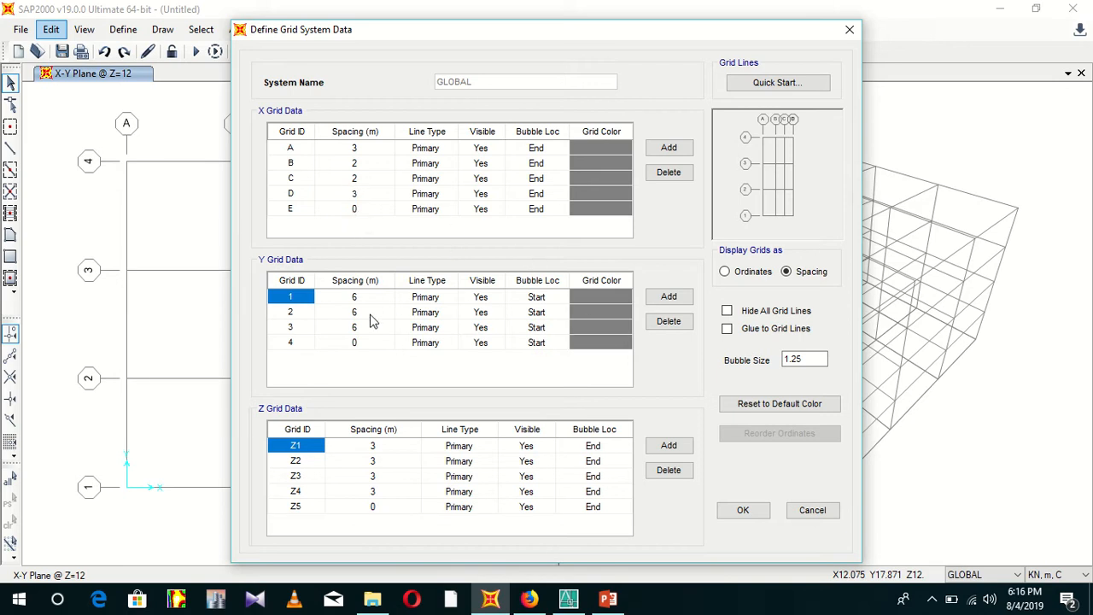
{"action": "left_click_drag", "start_coordinate": [371, 318], "coordinate": [323, 359]}
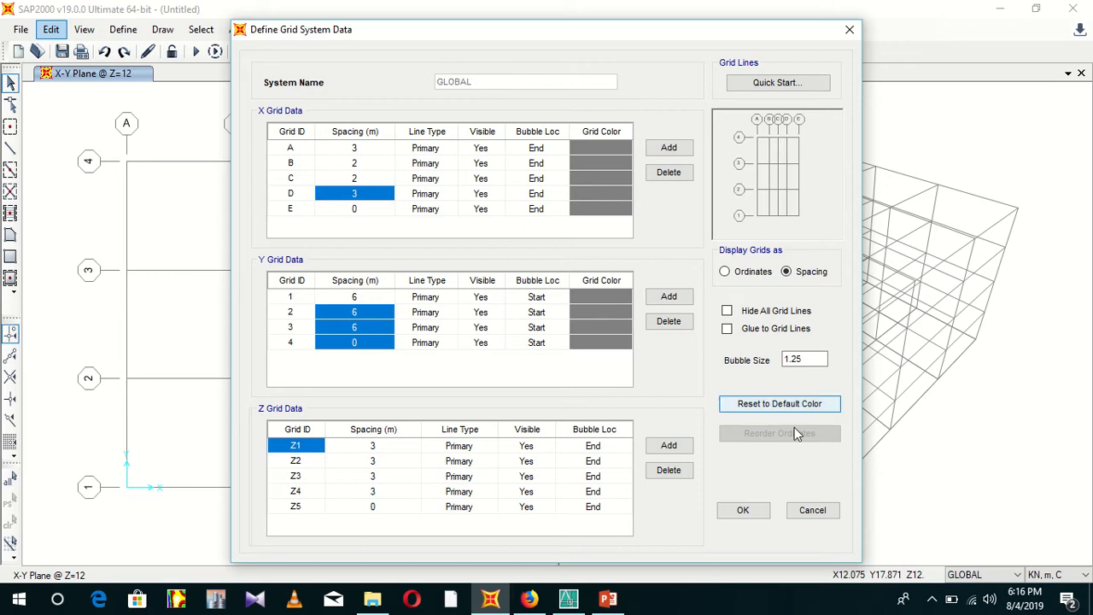
{"action": "left_click", "coordinate": [669, 321]}
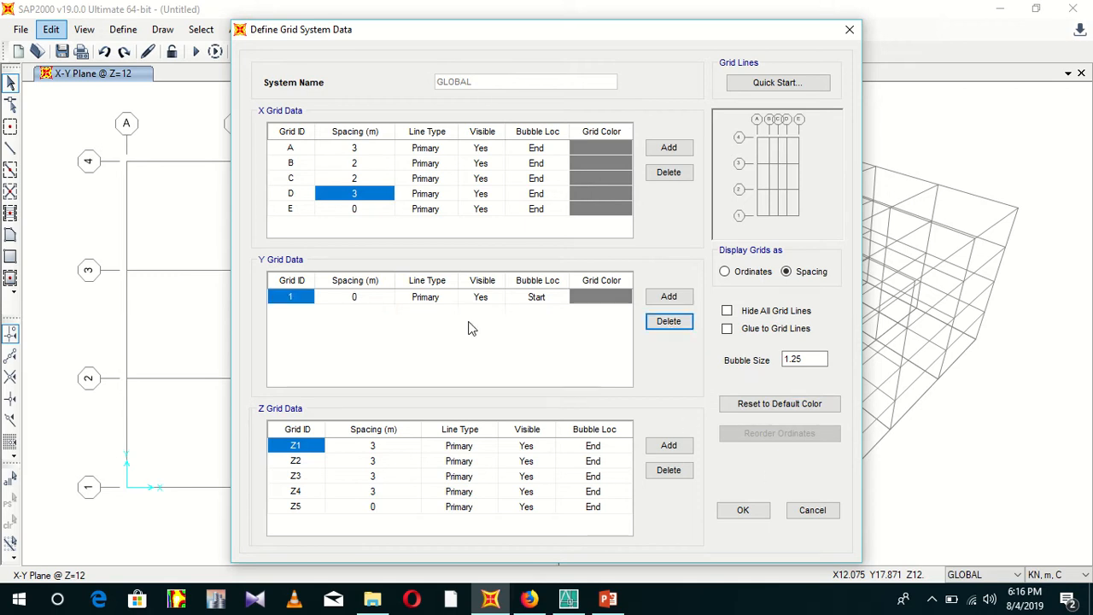
Set the Z grid spacing to 4 m for Z1 and 0 for Z2, delete Z3 to Z5, and apply the grid data.
{"action": "left_click", "coordinate": [372, 447]}
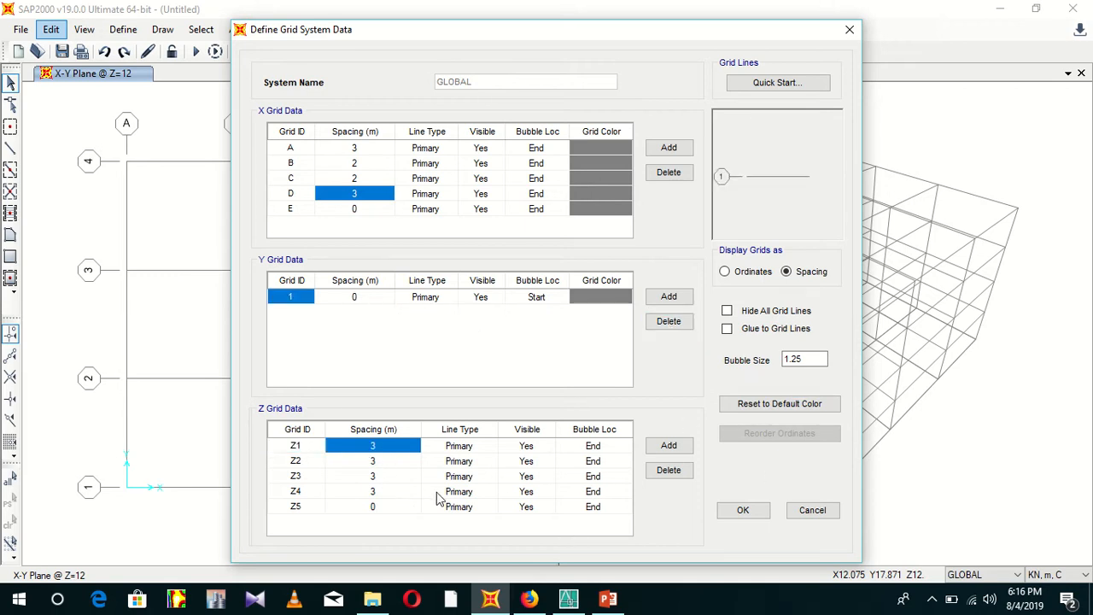
{"action": "type", "text": "4"}
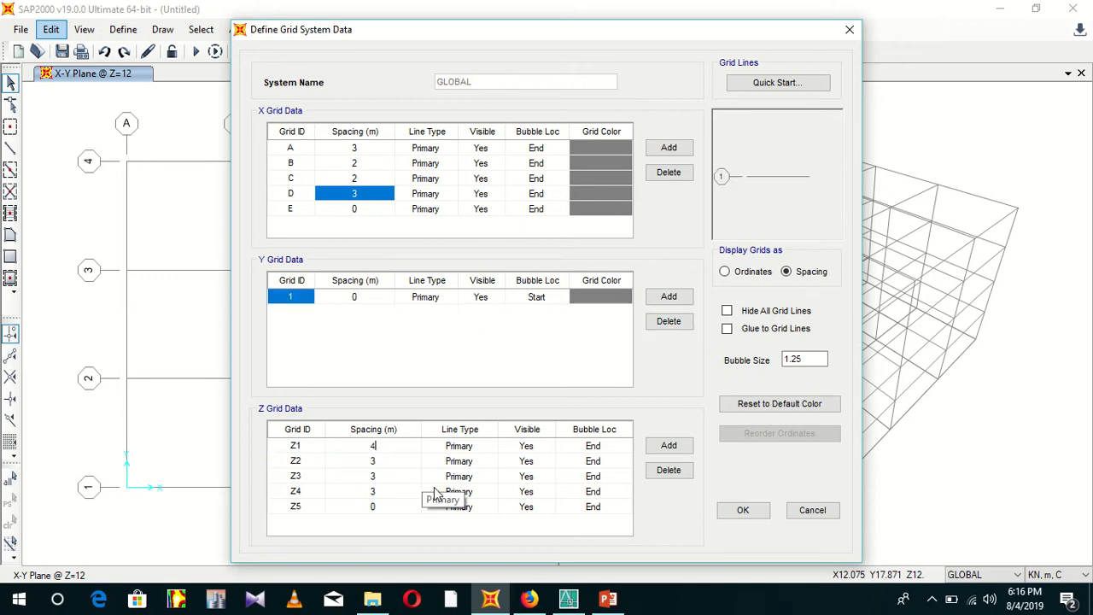
{"action": "left_click", "coordinate": [383, 463]}
{"action": "type", "text": "0"}
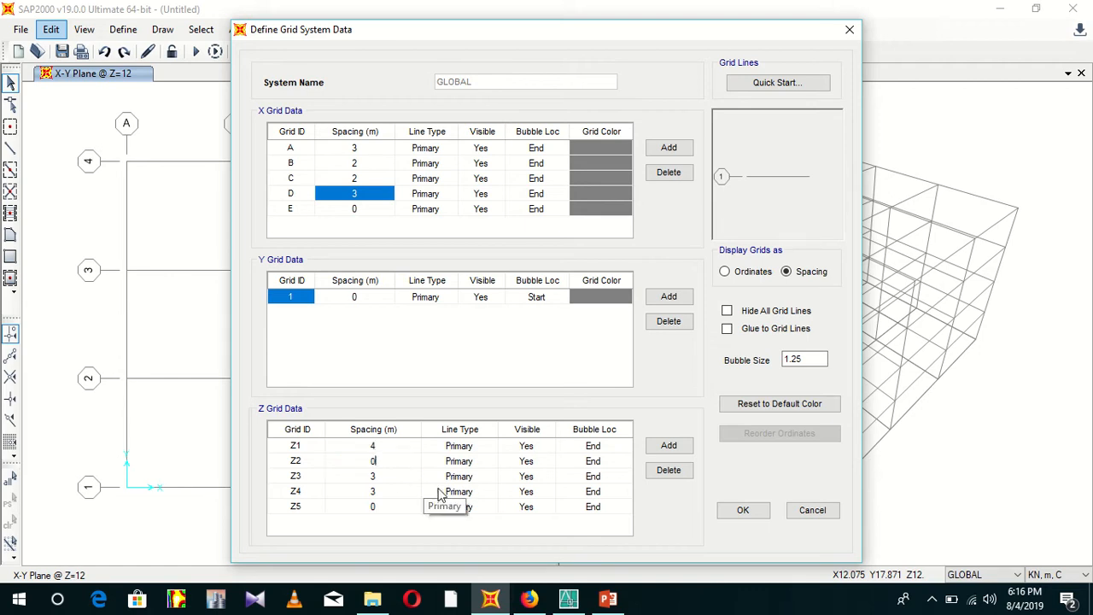
{"action": "left_click_drag", "start_coordinate": [406, 471], "coordinate": [393, 521]}
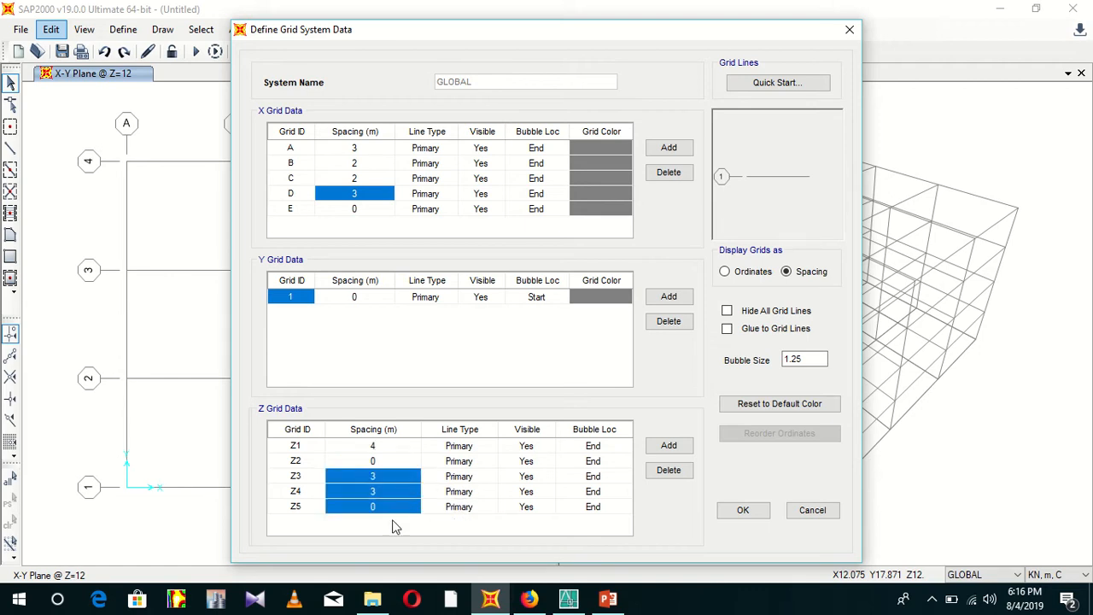
{"action": "left_click", "coordinate": [667, 470]}
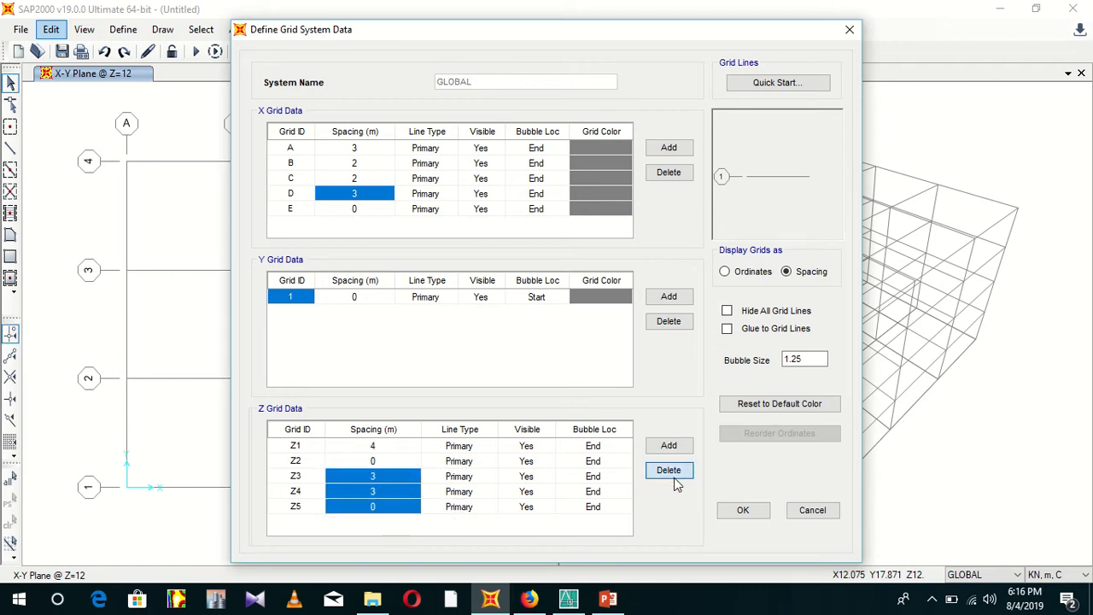
{"action": "left_click", "coordinate": [743, 512]}
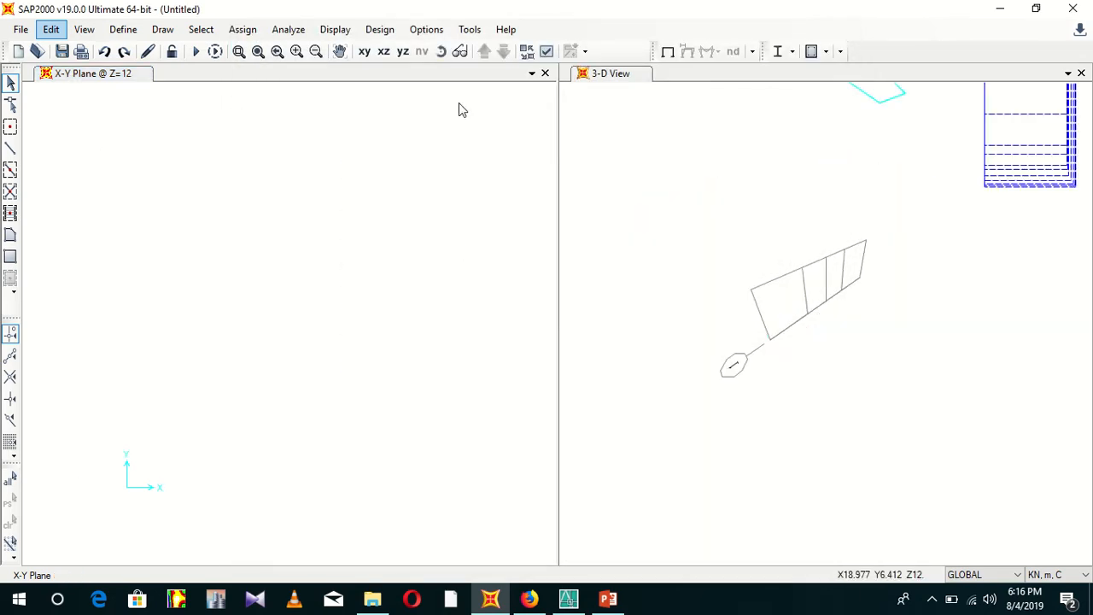
In the X-Z plane at Y=0, draw a 3 m straight FSEC1 frame along the base from grid A to grid B.
{"action": "left_click", "coordinate": [383, 51]}
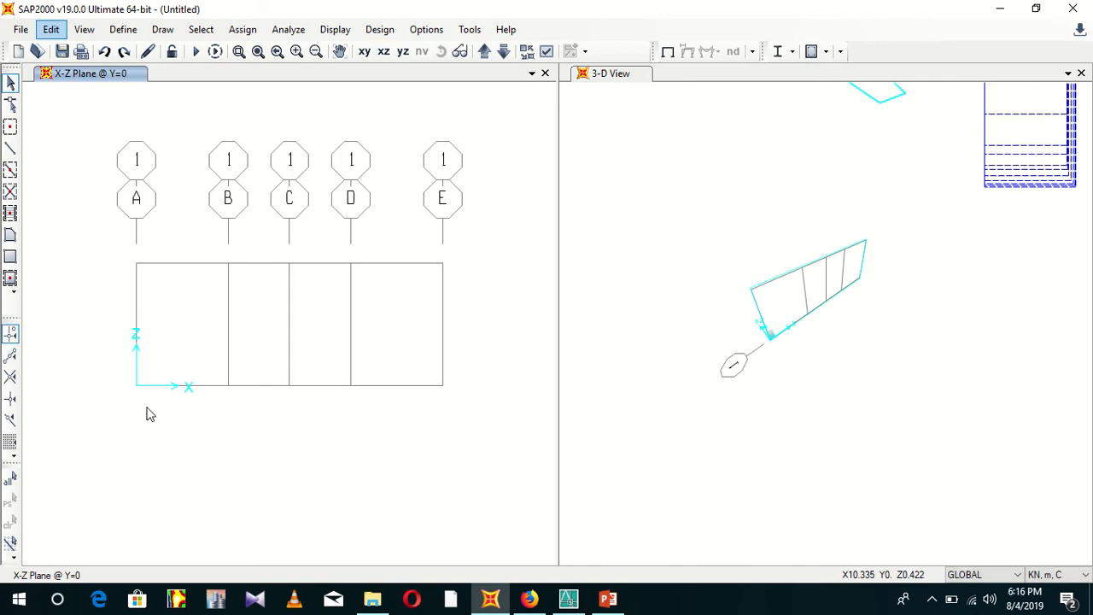
{"action": "left_click", "coordinate": [10, 149]}
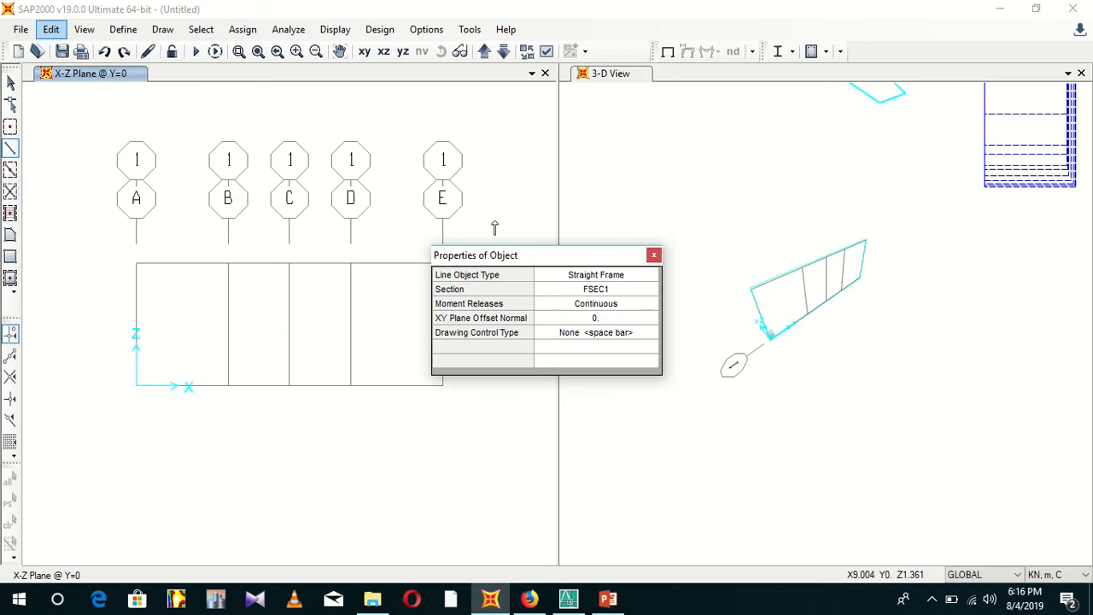
{"action": "left_click_drag", "start_coordinate": [506, 256], "coordinate": [578, 73]}
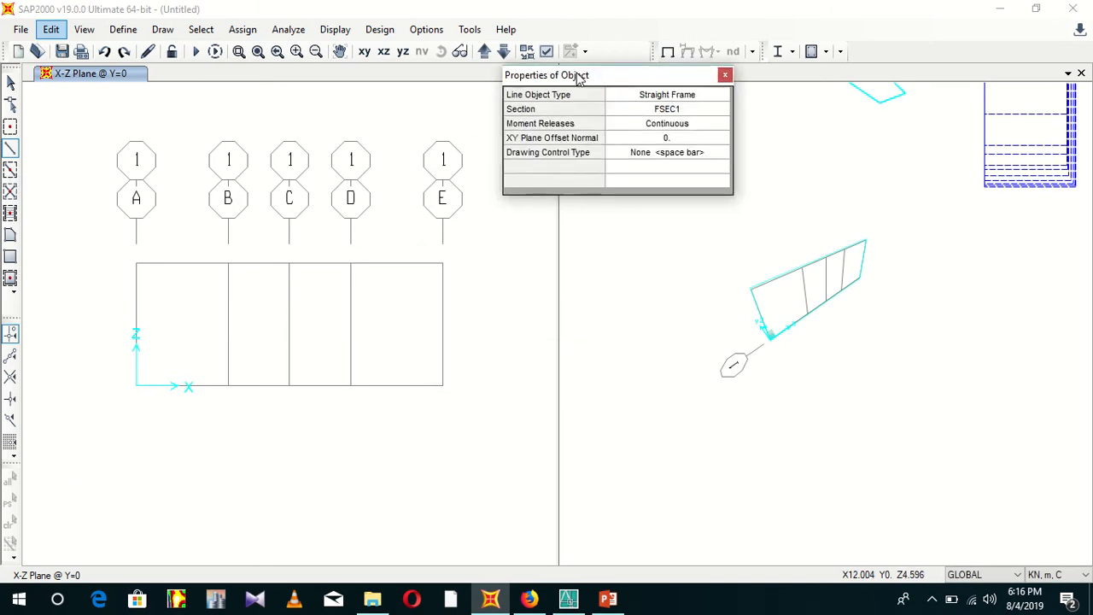
{"action": "left_click", "coordinate": [135, 385]}
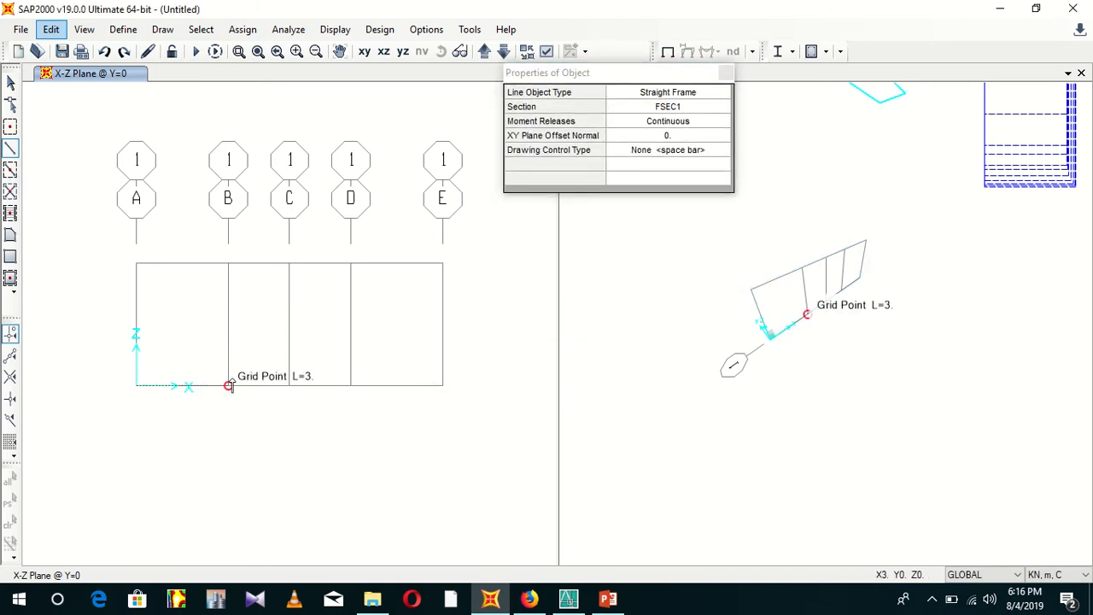
{"action": "left_click", "coordinate": [275, 413]}
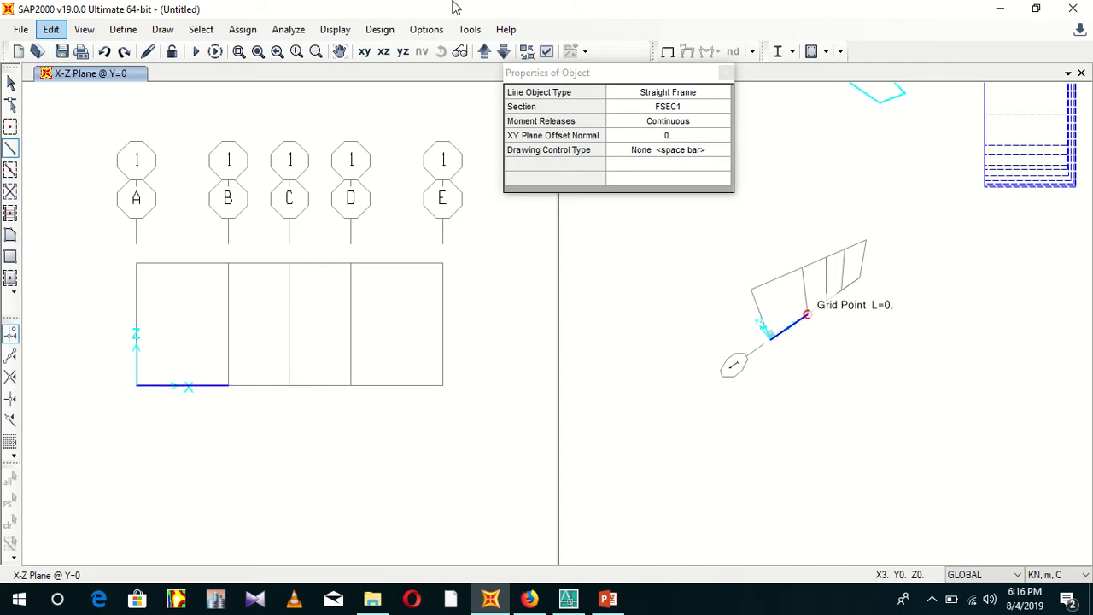
Continue the FSEC1 frame along the base from grid B through C and D to grid E.
{"action": "left_click", "coordinate": [289, 385]}
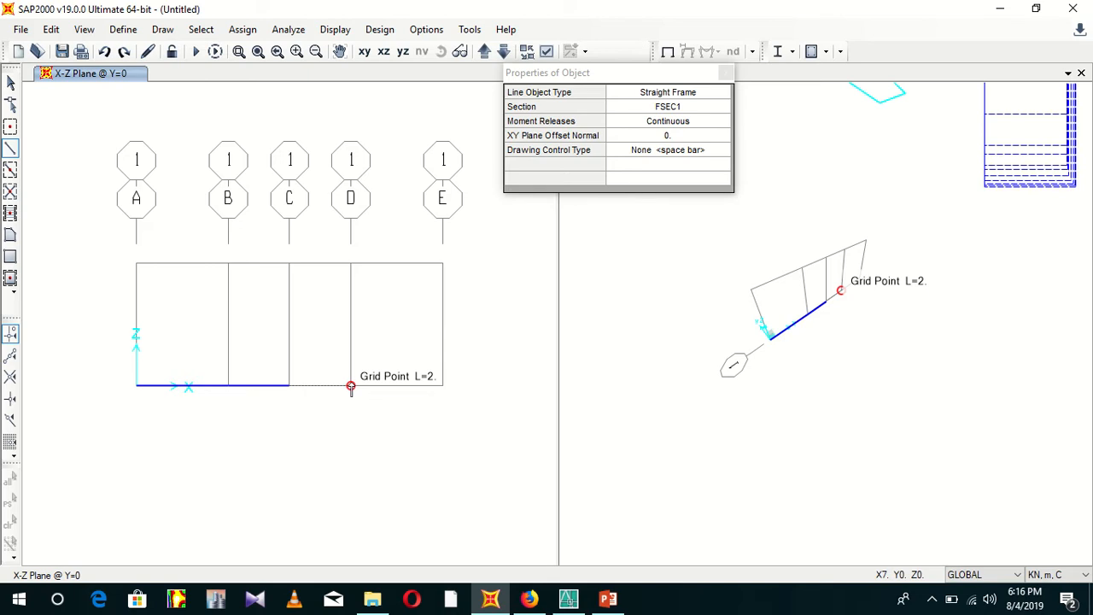
{"action": "left_click", "coordinate": [350, 385]}
{"action": "left_click", "coordinate": [443, 385]}
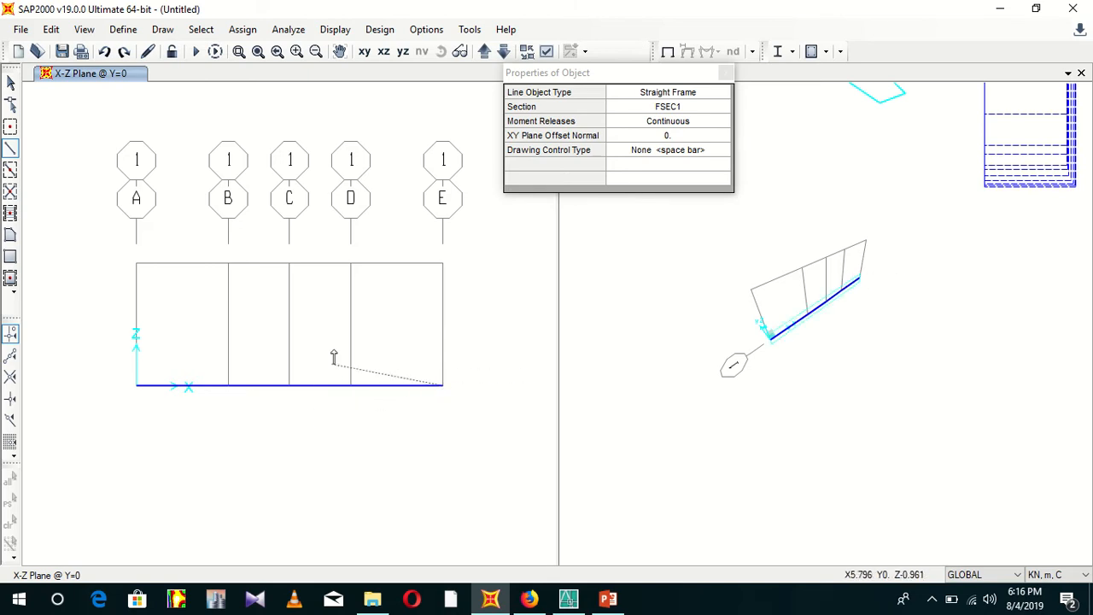
Draw the sloping frame from E's base to D's top, the top chord through C to B, and the sloping frame to A's base.
{"action": "left_click", "coordinate": [350, 264]}
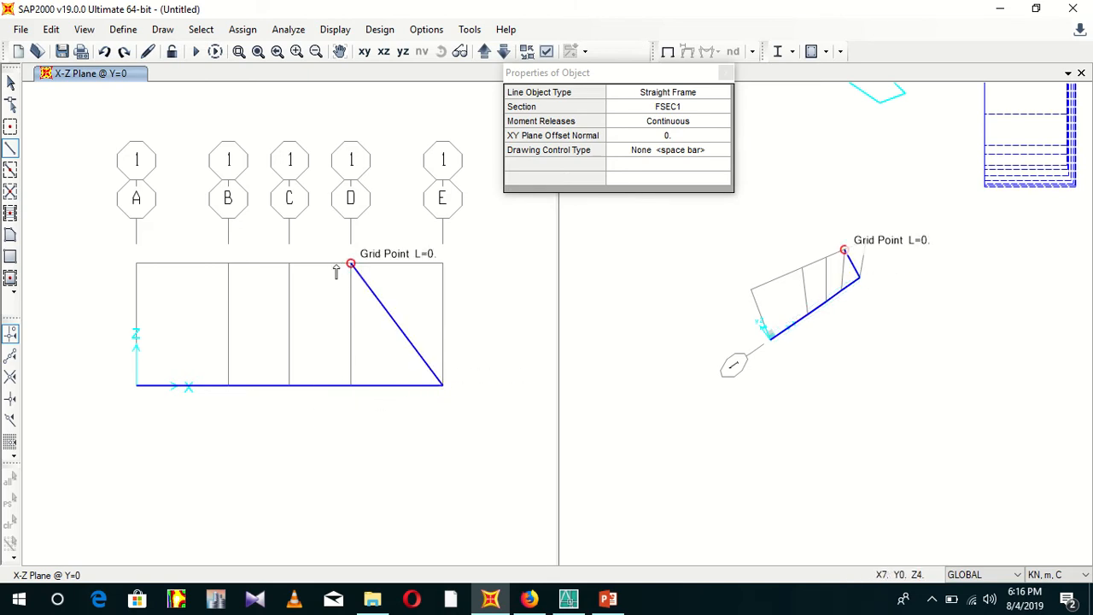
{"action": "left_click", "coordinate": [289, 263]}
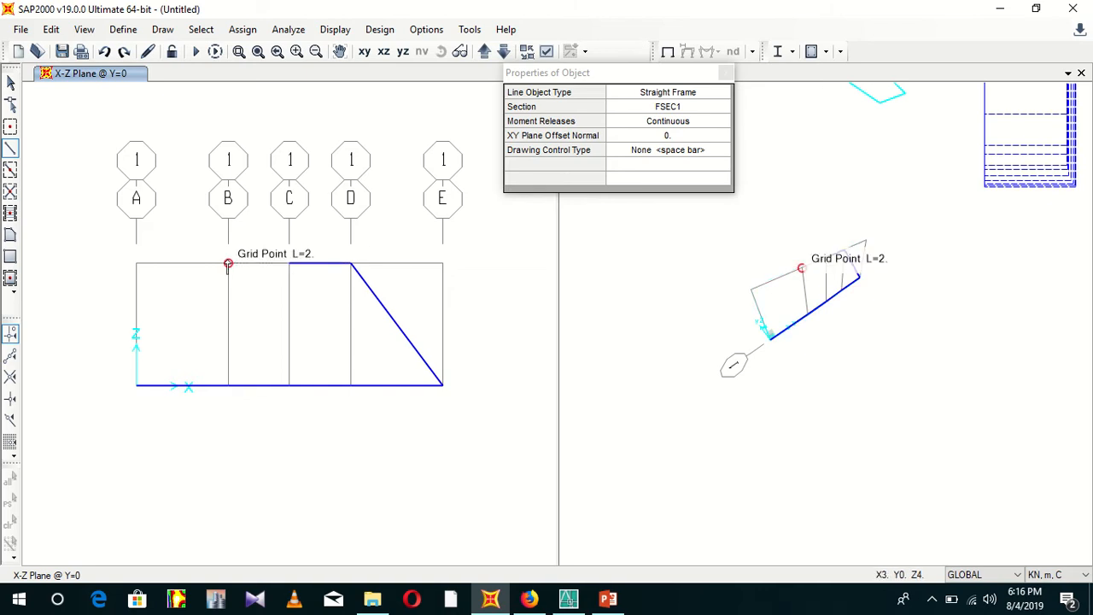
{"action": "left_click", "coordinate": [228, 263]}
{"action": "left_click", "coordinate": [137, 384]}
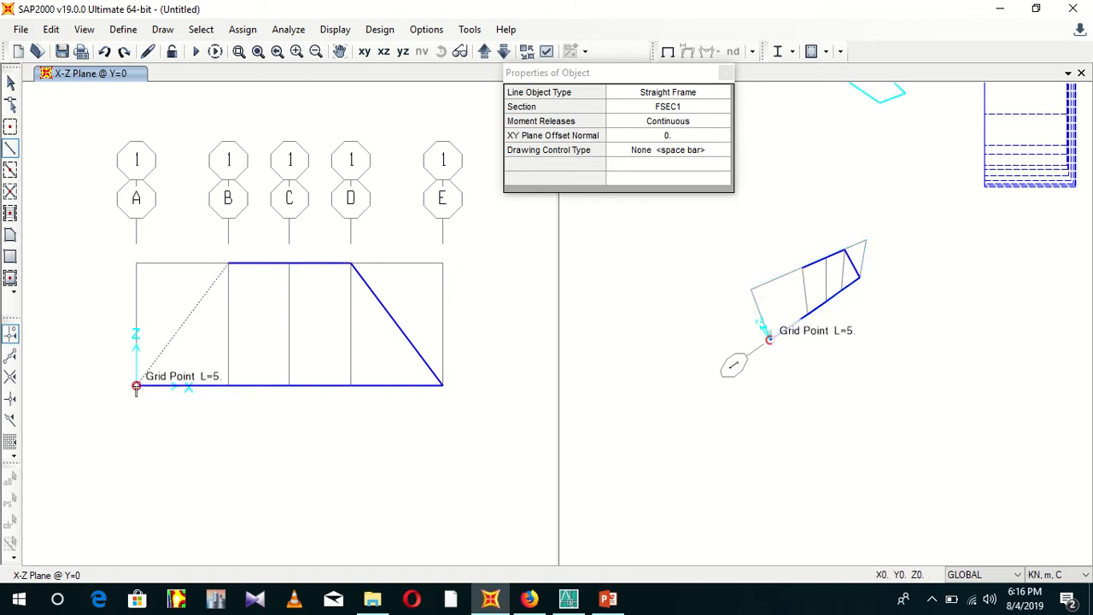
Draw vertical frames between the top and bottom chords at grids B, C and D.
{"action": "left_click", "coordinate": [228, 263]}
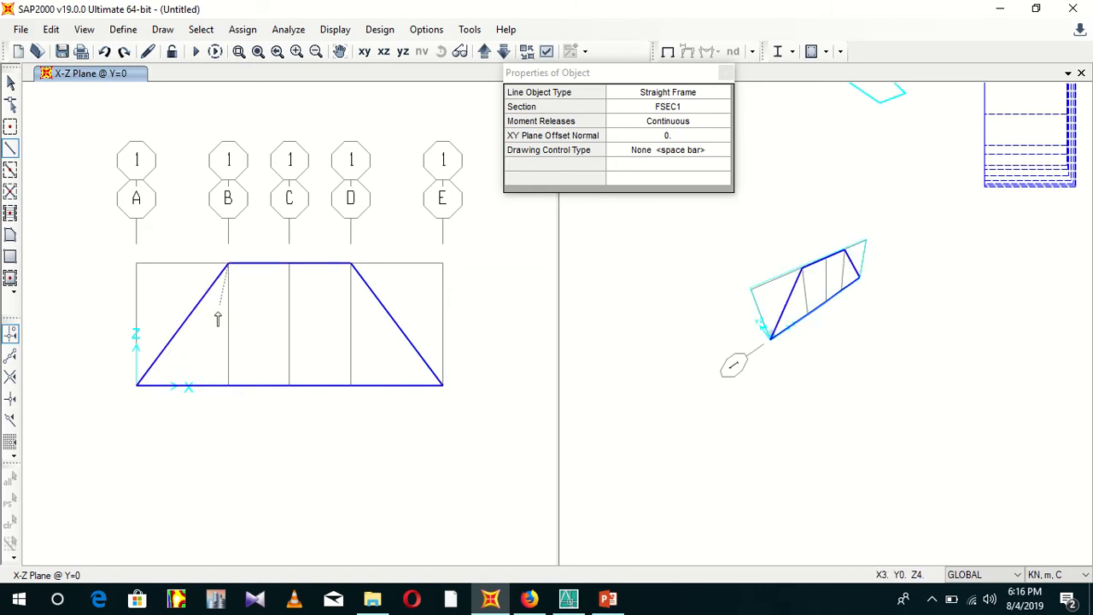
{"action": "double_click", "coordinate": [228, 384]}
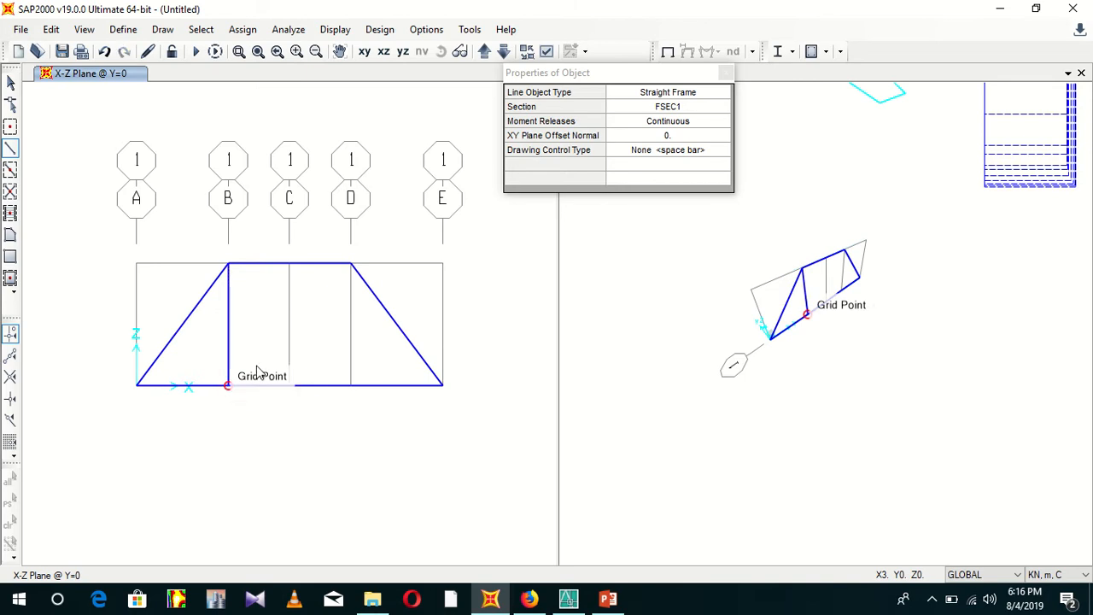
{"action": "left_click", "coordinate": [287, 264]}
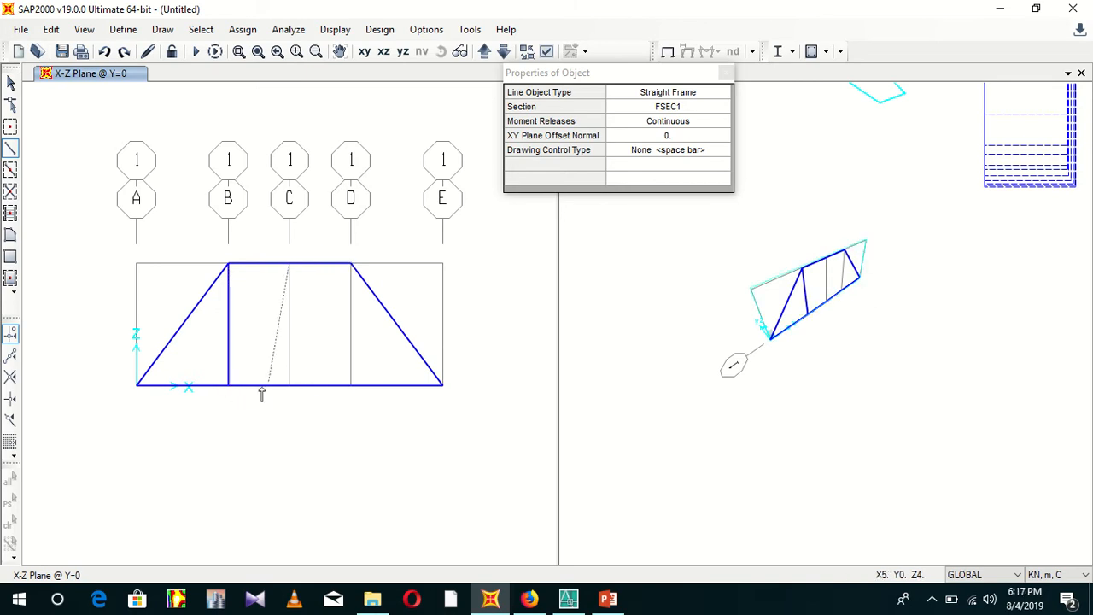
{"action": "double_click", "coordinate": [288, 385]}
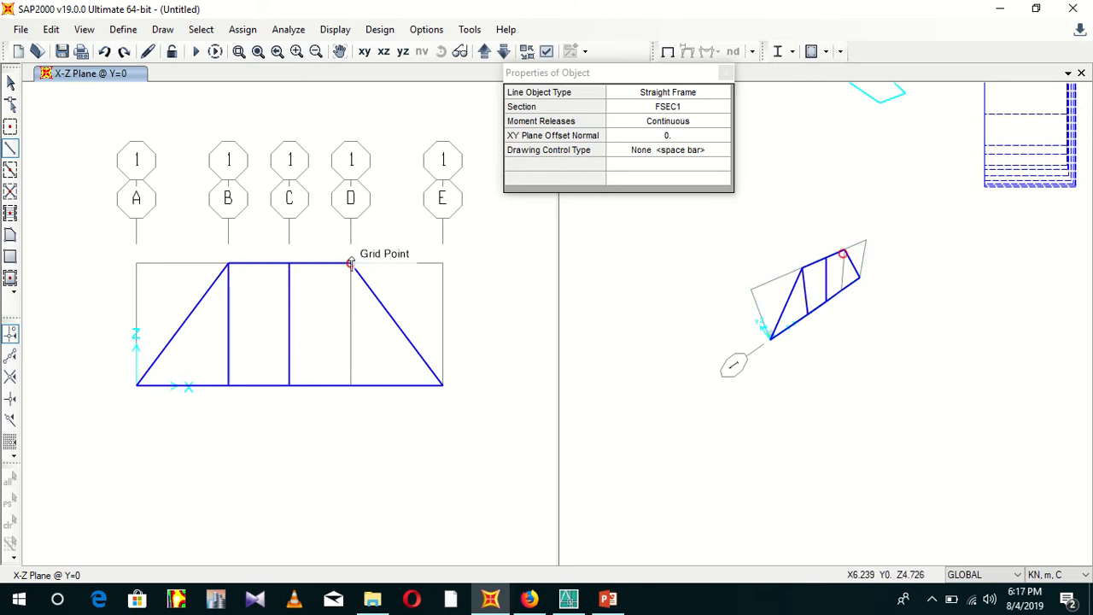
{"action": "left_click", "coordinate": [349, 384]}
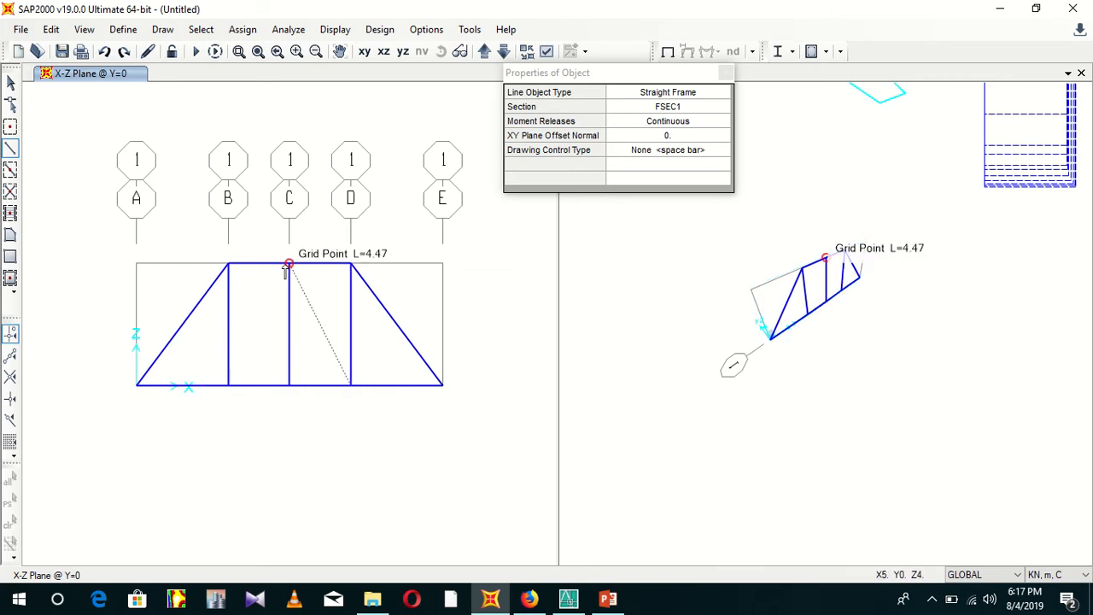
Try a diagonal frame from grid D's base to grid C's top, and delete it after checking the truss layout in AutoCAD.
{"action": "left_click", "coordinate": [288, 264]}
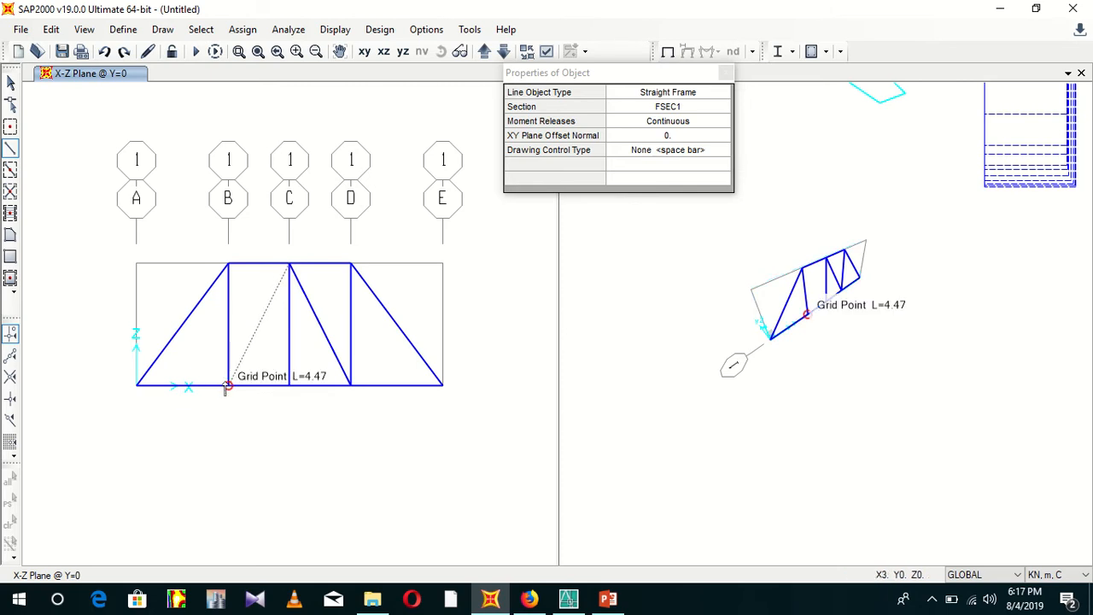
{"action": "key", "text": "Escape"}
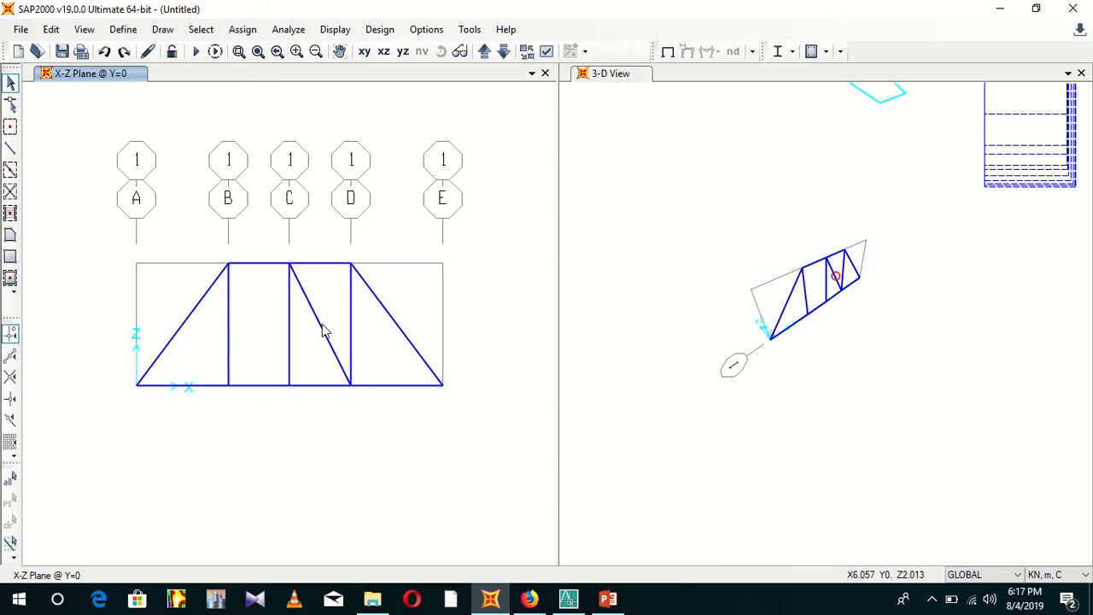
{"action": "left_click", "coordinate": [314, 320]}
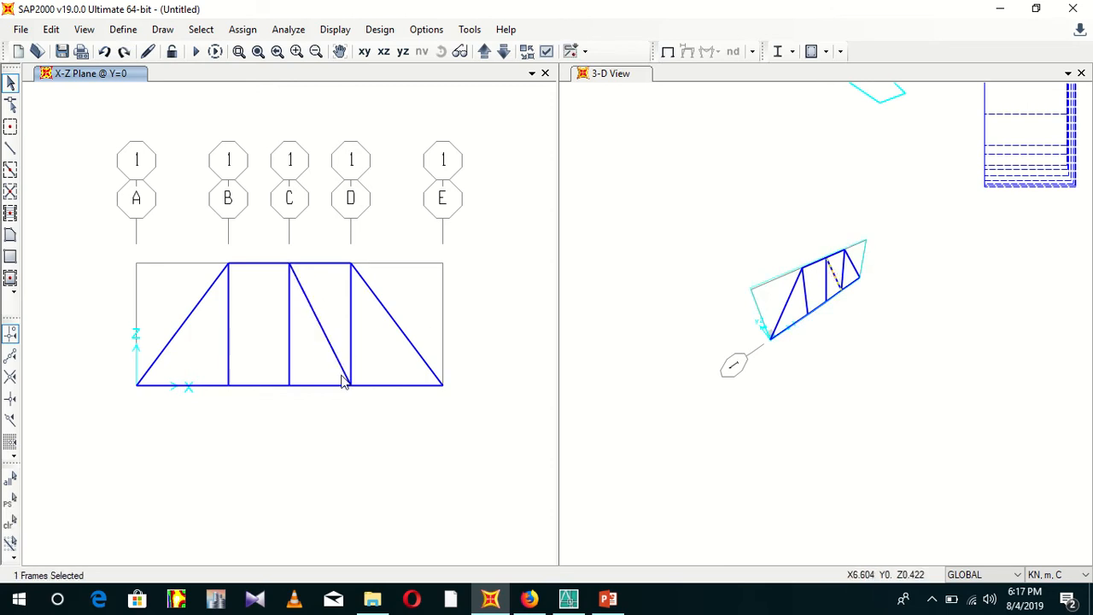
{"action": "left_click", "coordinate": [568, 597]}
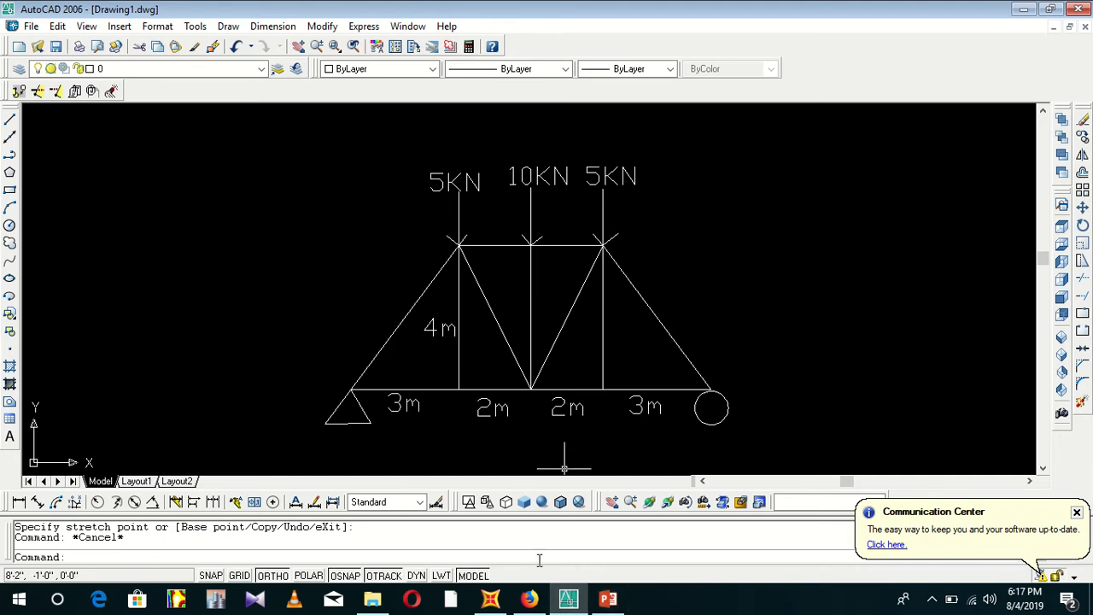
{"action": "mouse_move", "coordinate": [506, 601]}
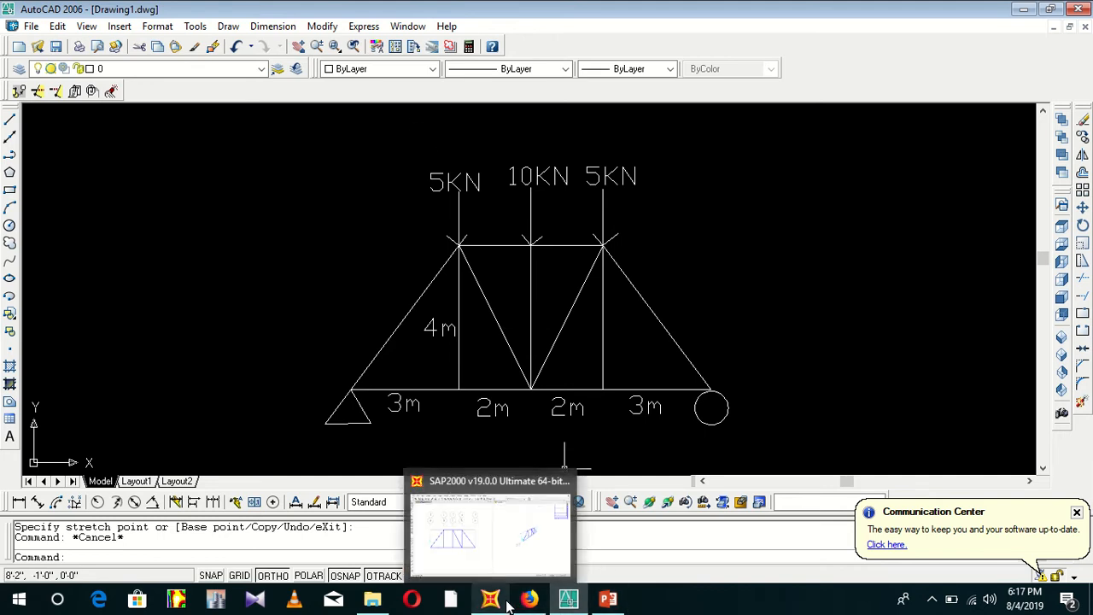
{"action": "left_click", "coordinate": [521, 505]}
{"action": "left_click", "coordinate": [315, 313]}
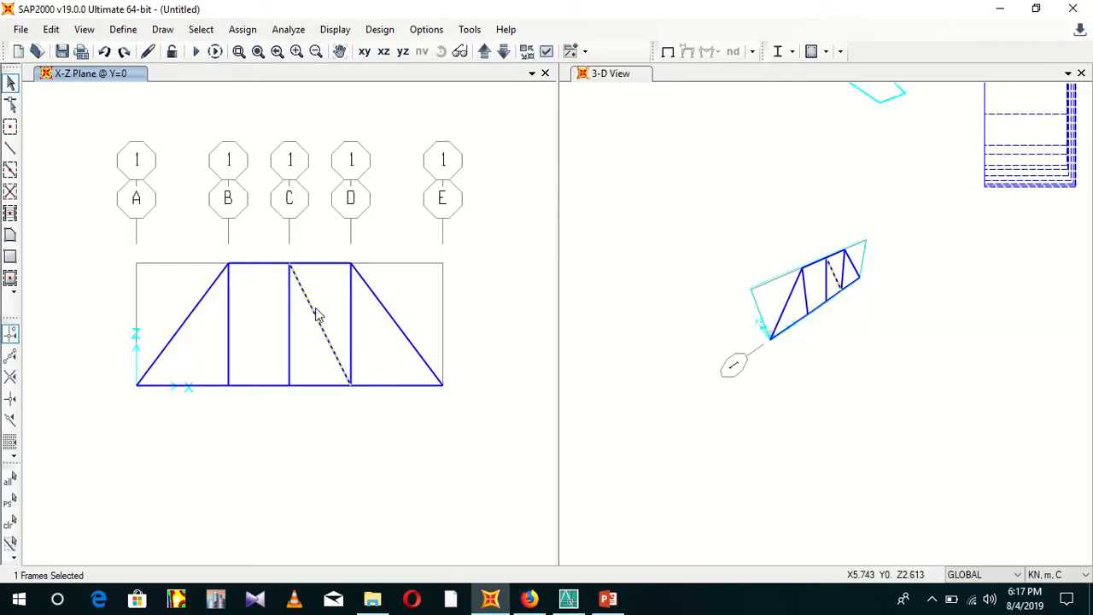
{"action": "key", "text": "Delete"}
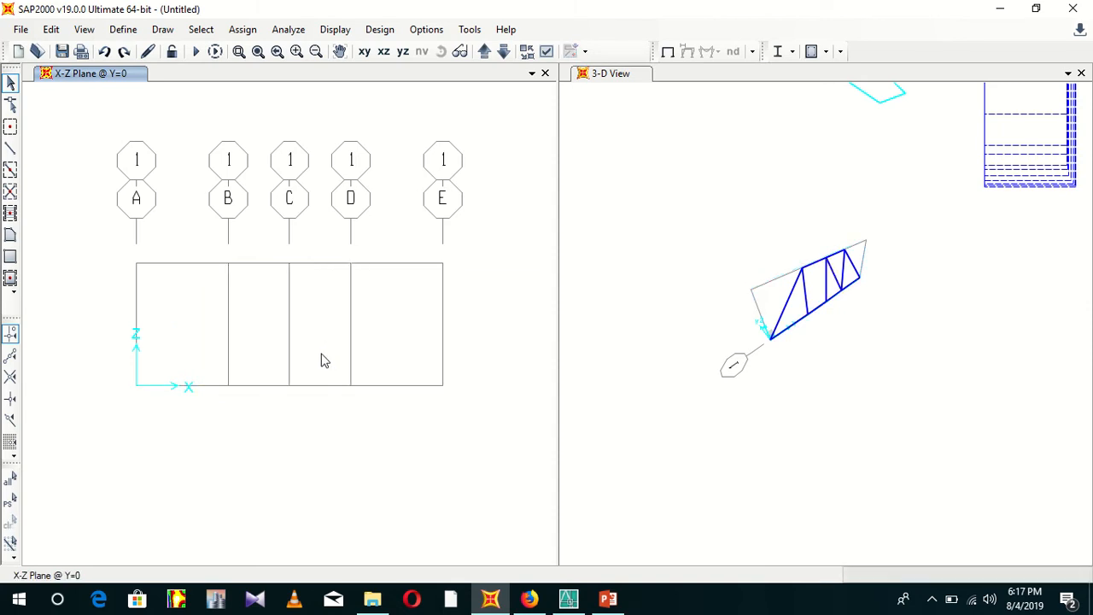
Draw the two inner diagonals from the top of grid D to the base of grid C and up to the top of grid B.
{"action": "left_click", "coordinate": [10, 149]}
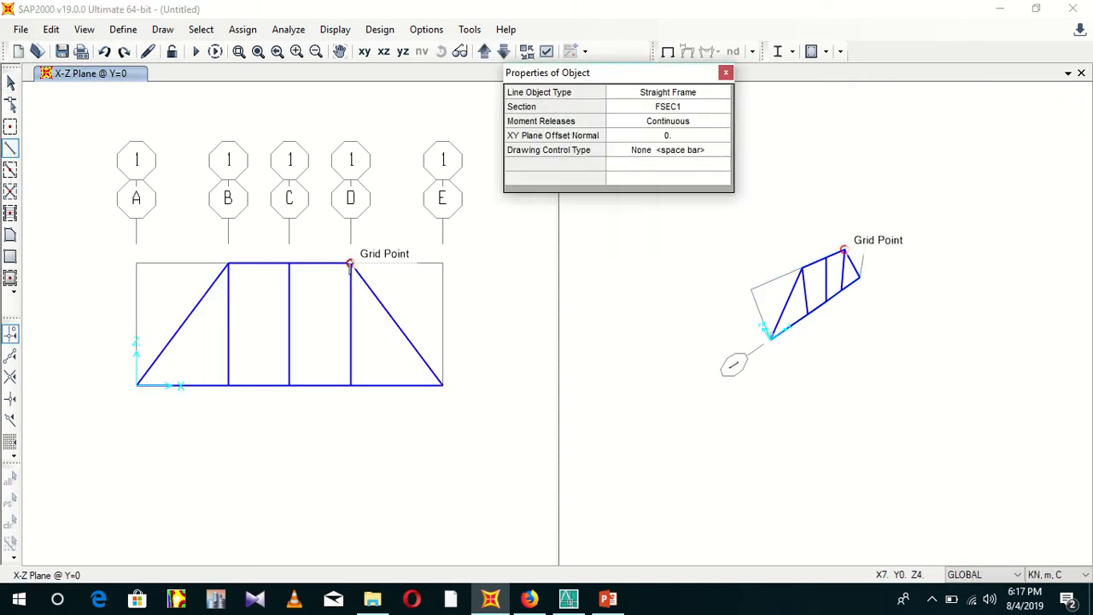
{"action": "left_click", "coordinate": [350, 264]}
{"action": "left_click", "coordinate": [289, 385]}
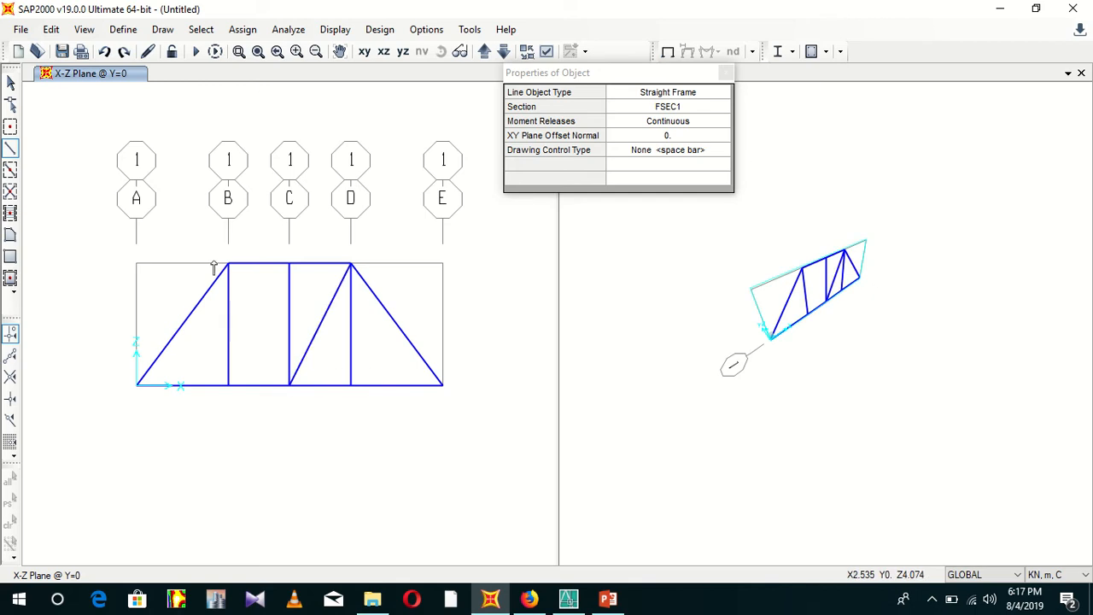
{"action": "left_click", "coordinate": [227, 263]}
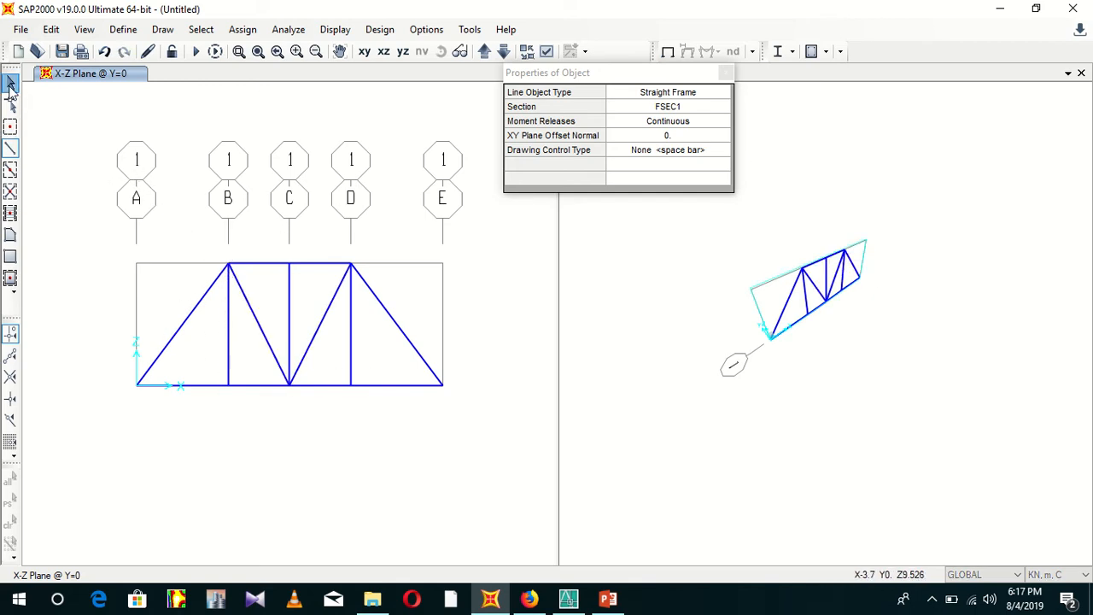
{"action": "left_click", "coordinate": [11, 82]}
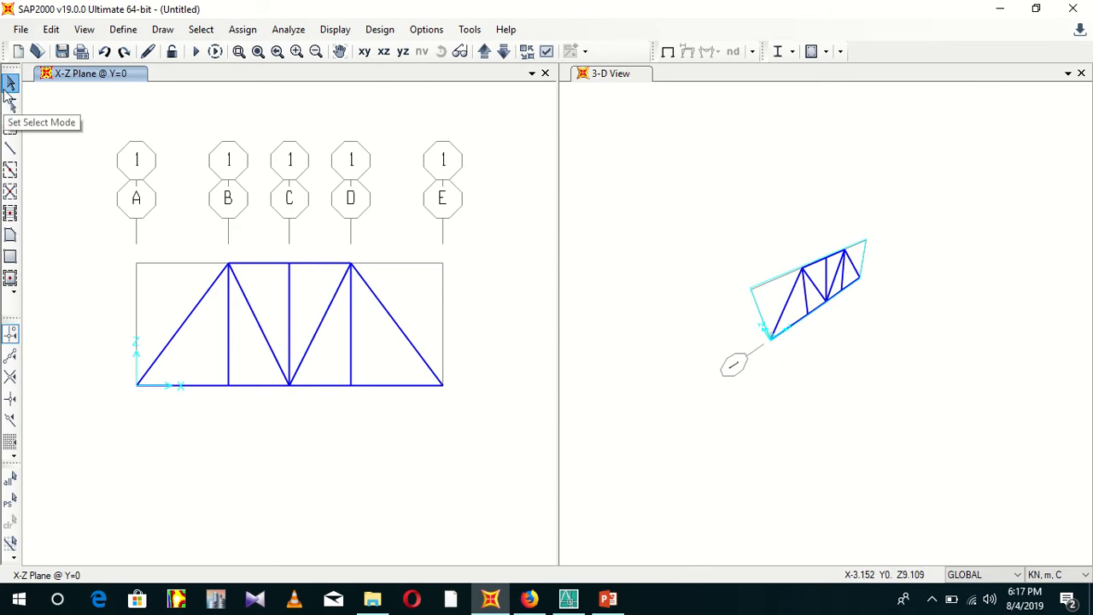
{"action": "left_click", "coordinate": [281, 266]}
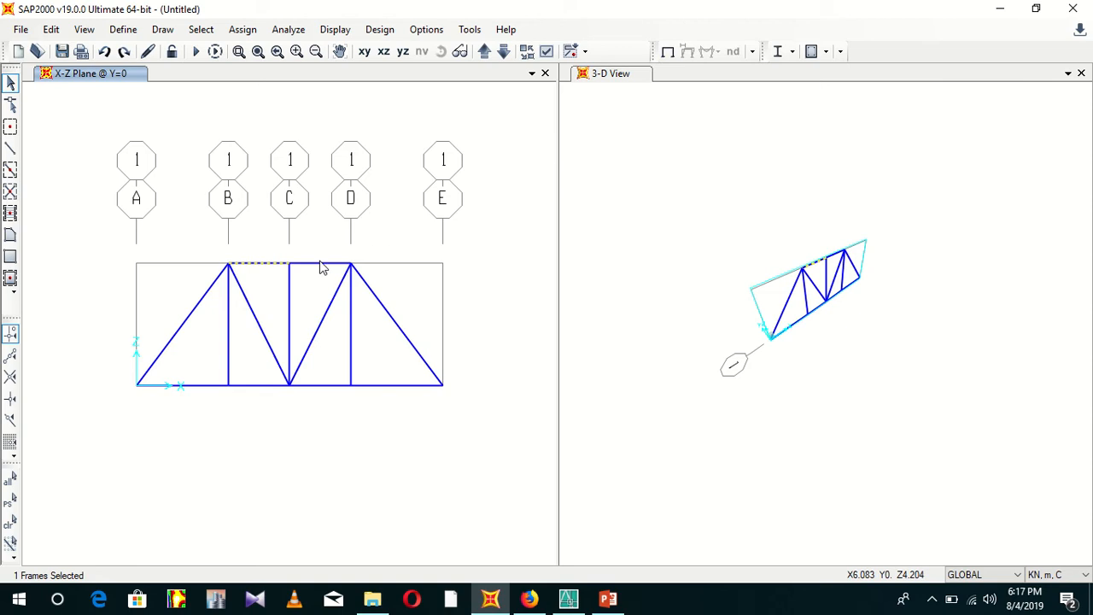
{"action": "key", "text": "ctrl+q"}
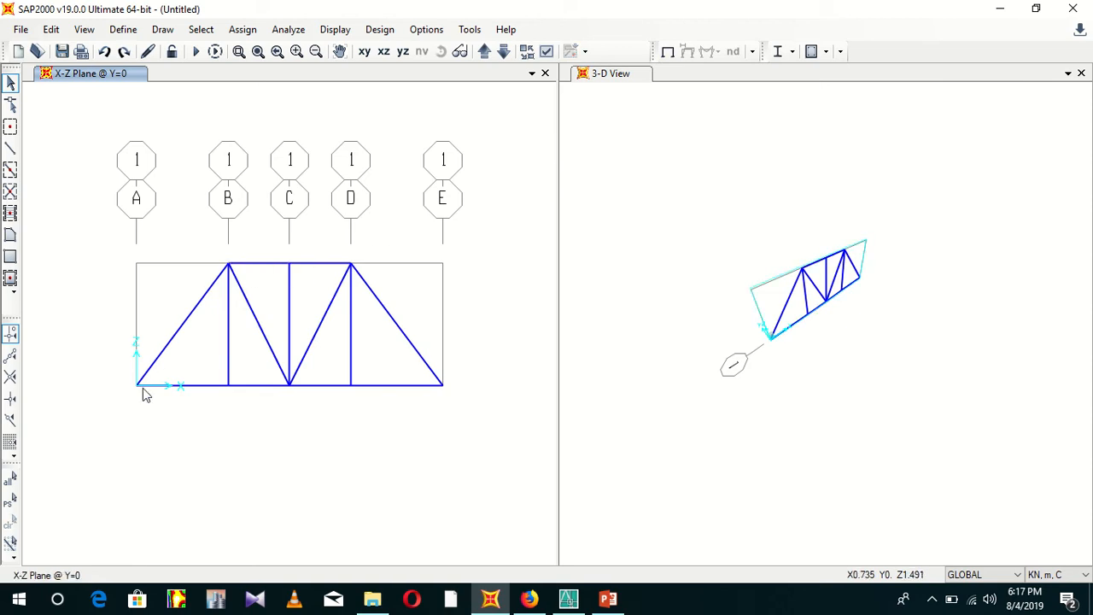
Select the truss's base joint at grid A.
{"action": "left_click", "coordinate": [136, 386]}
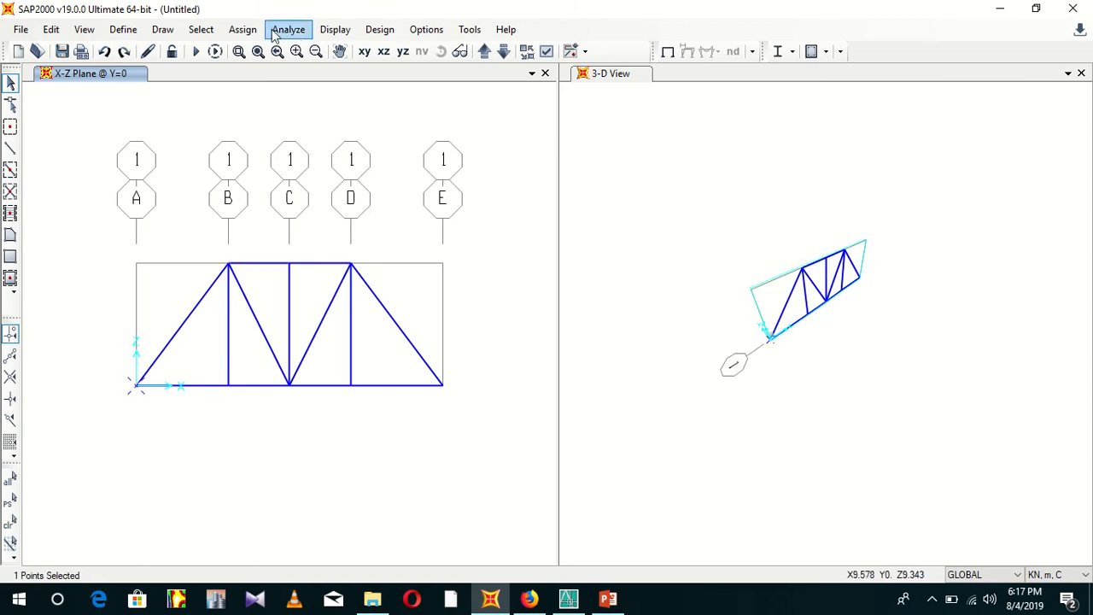
{"action": "left_click", "coordinate": [242, 29]}
{"action": "mouse_move", "coordinate": [347, 204]}
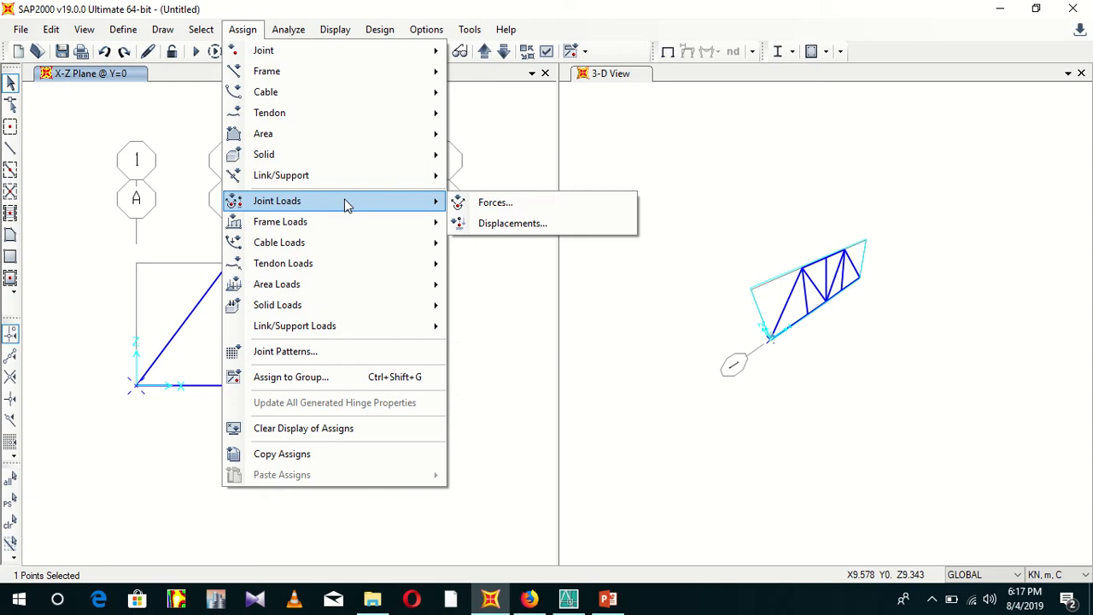
{"action": "left_click", "coordinate": [487, 201]}
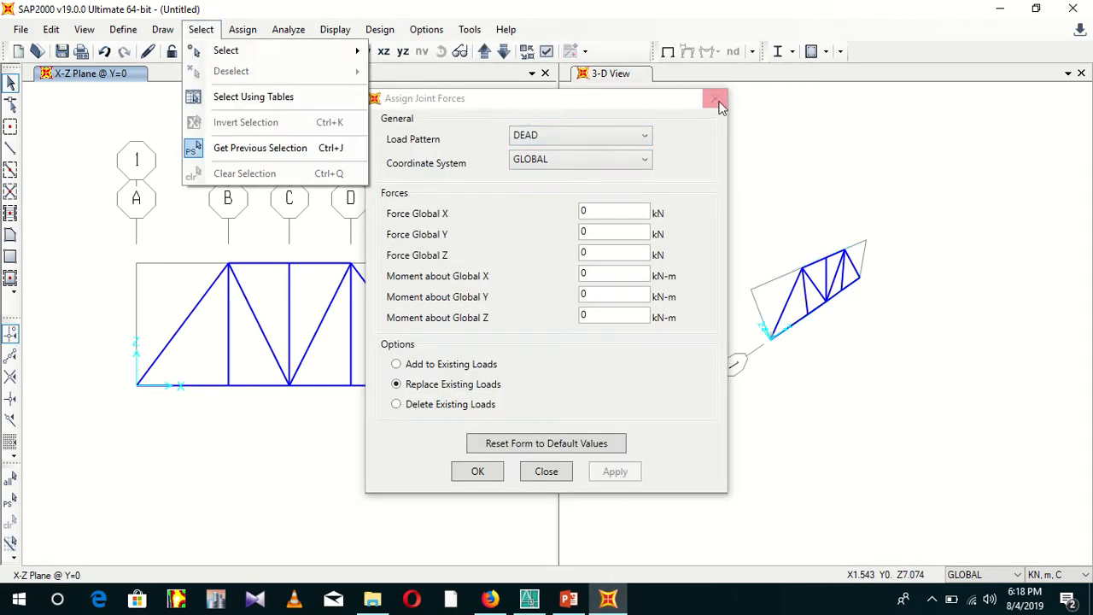
{"action": "left_click", "coordinate": [714, 98]}
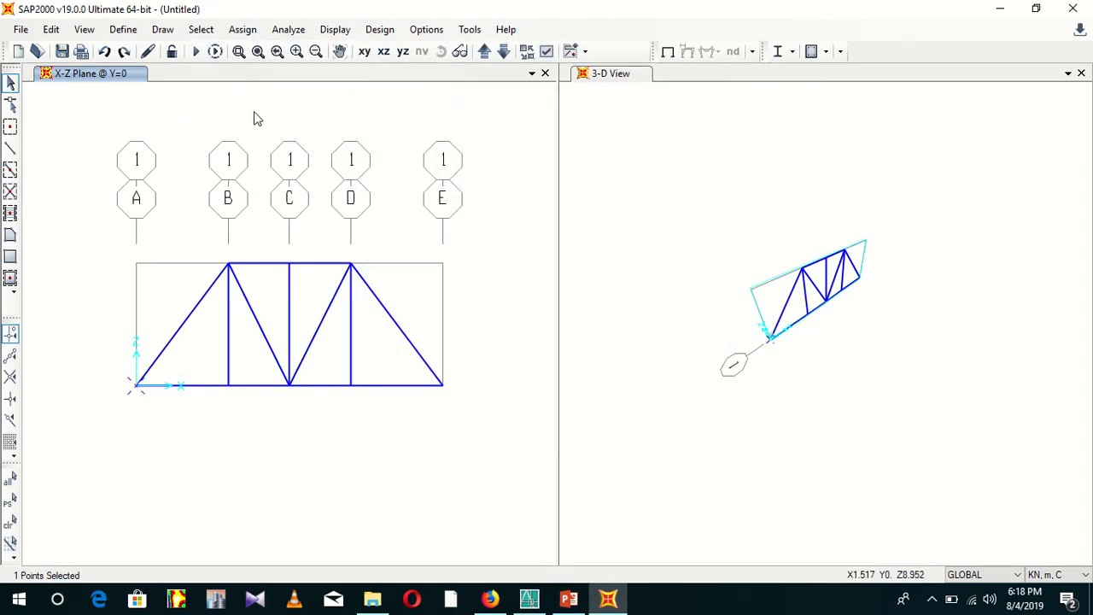
Assign a pinned restraint to the base joint at grid A, fixing Translations 1, 2 and 3.
{"action": "left_click", "coordinate": [242, 29]}
{"action": "left_click", "coordinate": [242, 29]}
{"action": "left_click", "coordinate": [243, 29]}
{"action": "mouse_move", "coordinate": [268, 49]}
{"action": "left_click", "coordinate": [502, 53]}
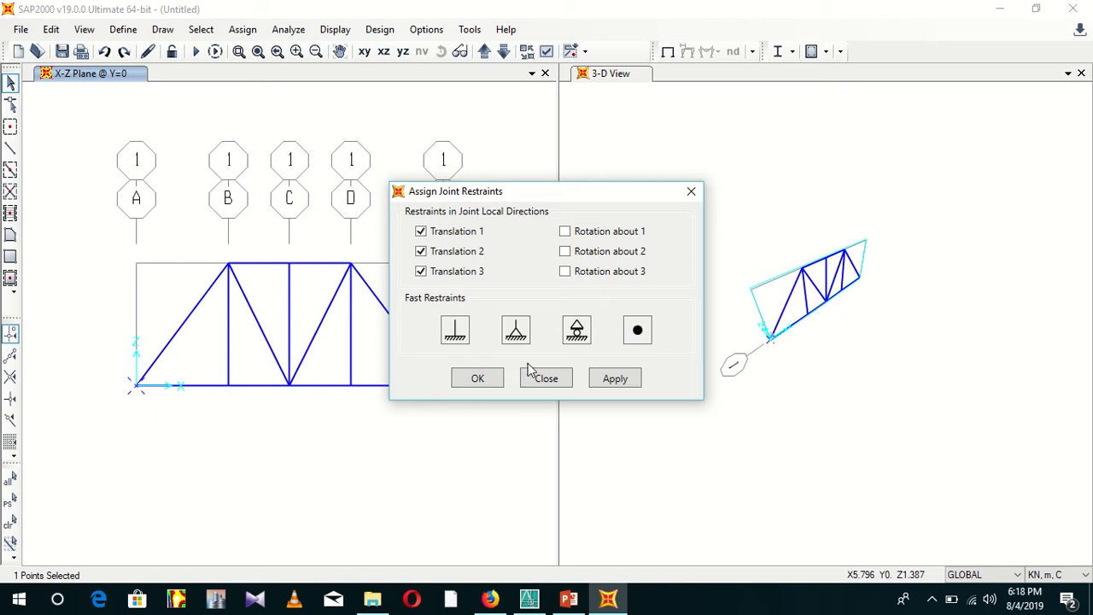
{"action": "left_click", "coordinate": [615, 378]}
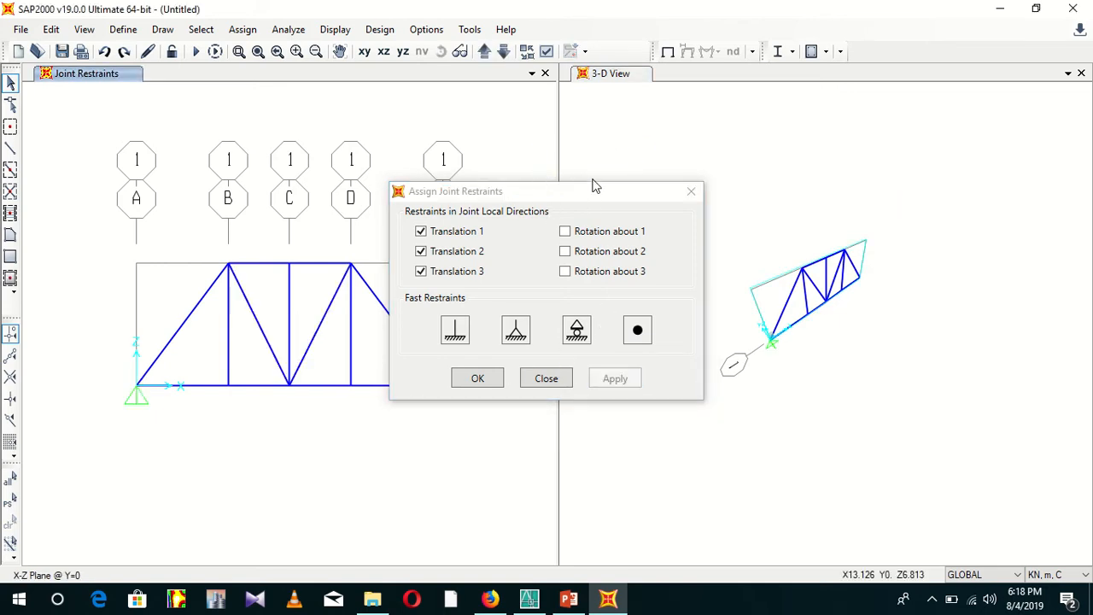
Assign a roller restraint fixing only Translation 3 to the base joint at grid E, and restore the X-Z plane view.
{"action": "left_click_drag", "start_coordinate": [575, 193], "coordinate": [703, 108]}
{"action": "left_click", "coordinate": [439, 384]}
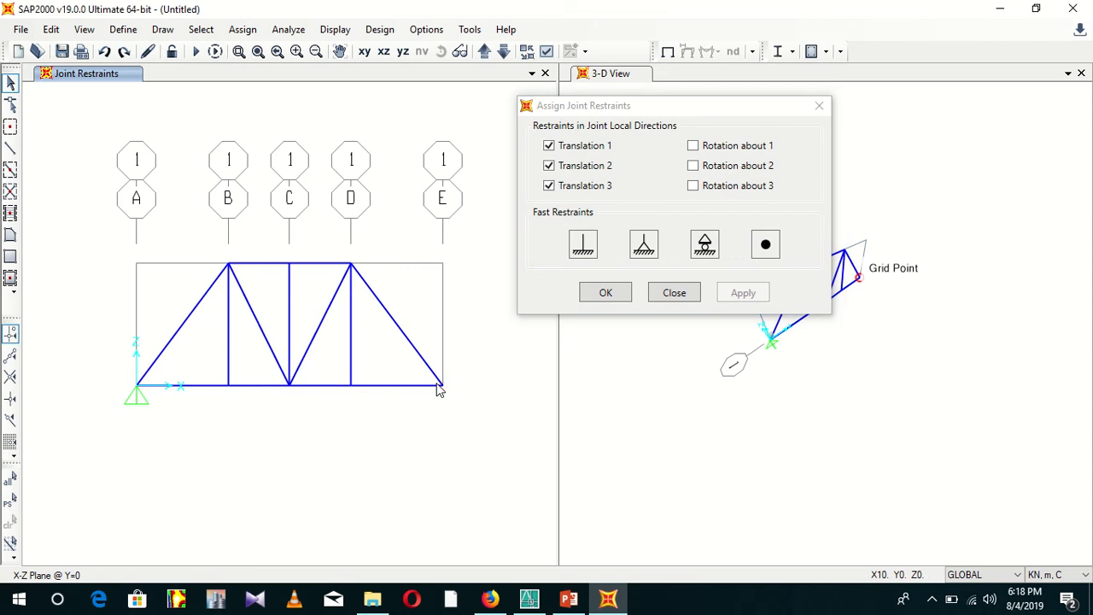
{"action": "left_click", "coordinate": [705, 245]}
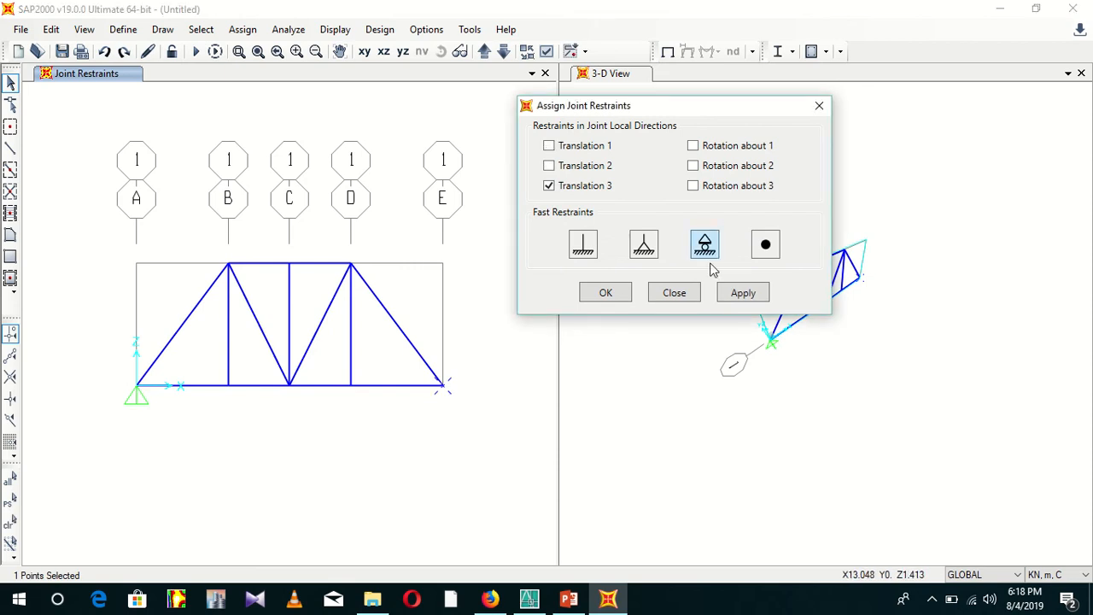
{"action": "left_click", "coordinate": [740, 293]}
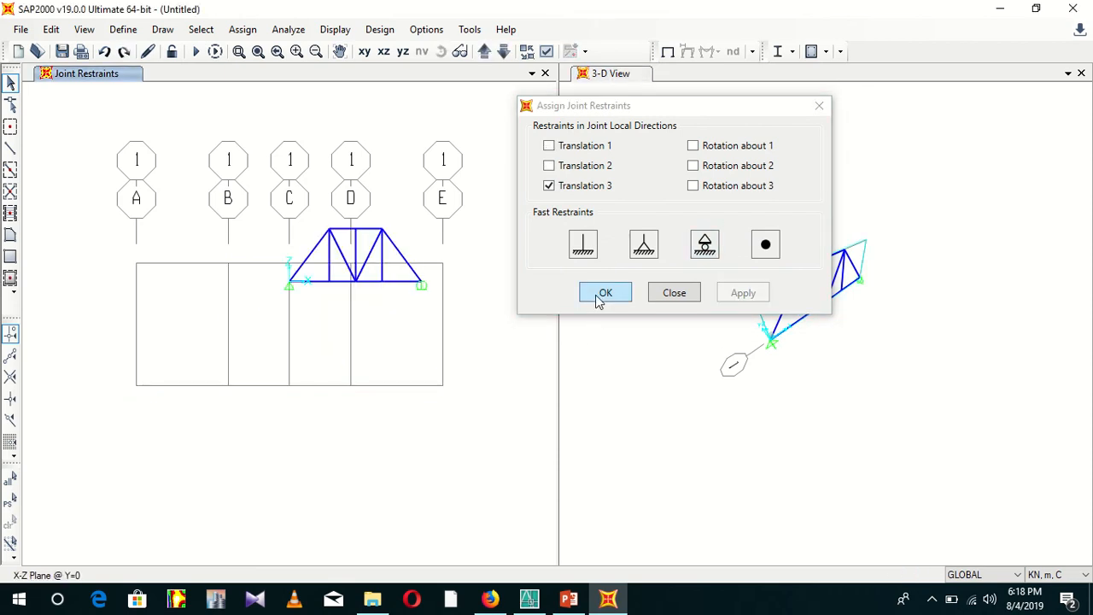
{"action": "left_click", "coordinate": [603, 293]}
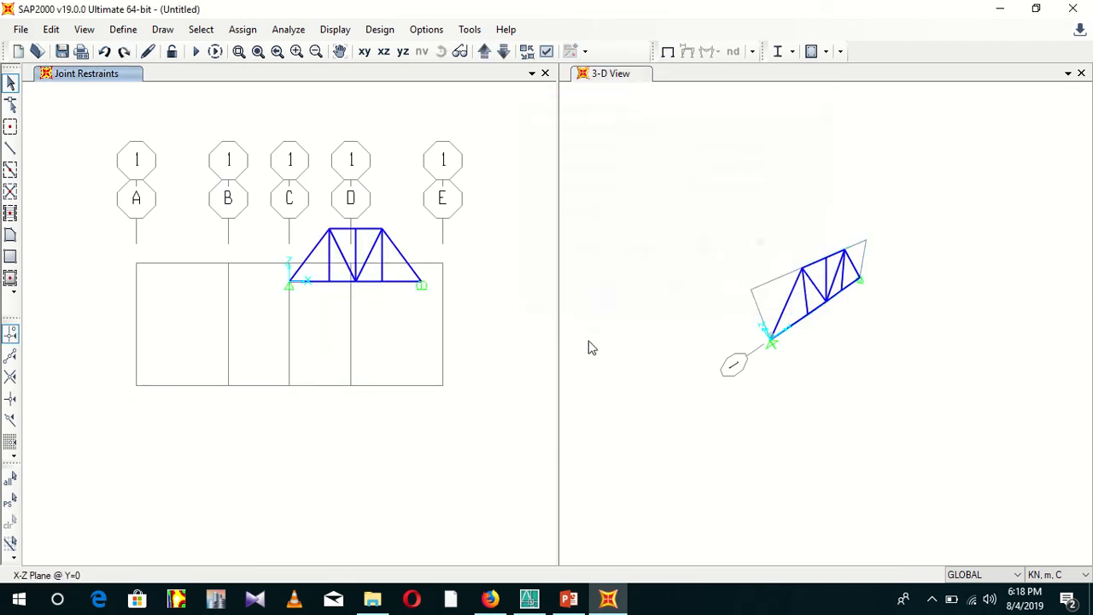
{"action": "left_click", "coordinate": [383, 51]}
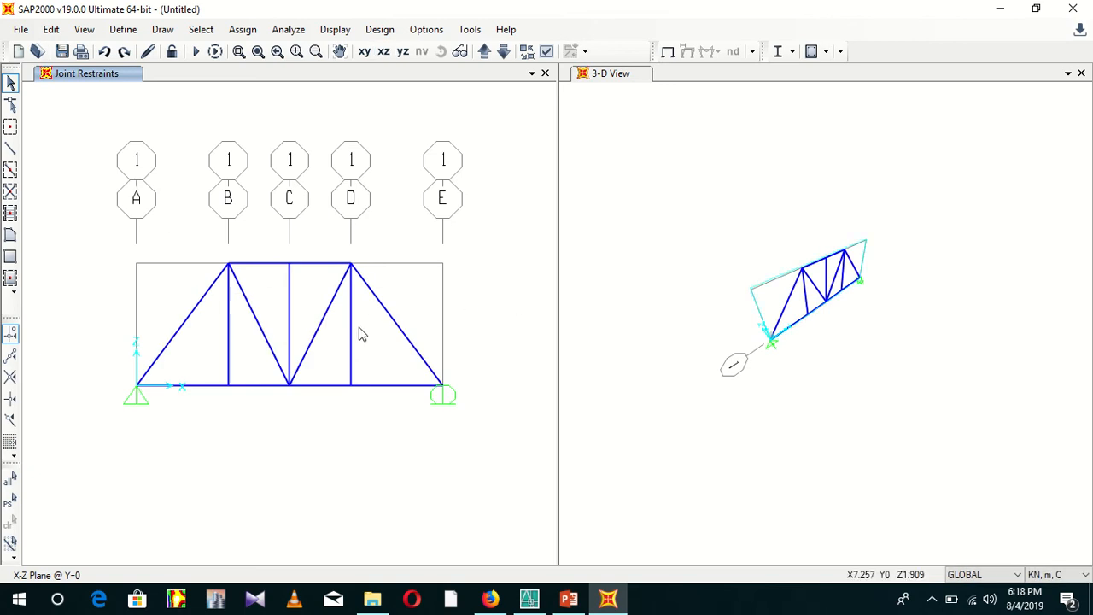
Apply DEAD joint forces of -5 kN in Global Z to the truss's top joints at grids B and D.
{"action": "left_click", "coordinate": [229, 266]}
{"action": "left_click", "coordinate": [242, 29]}
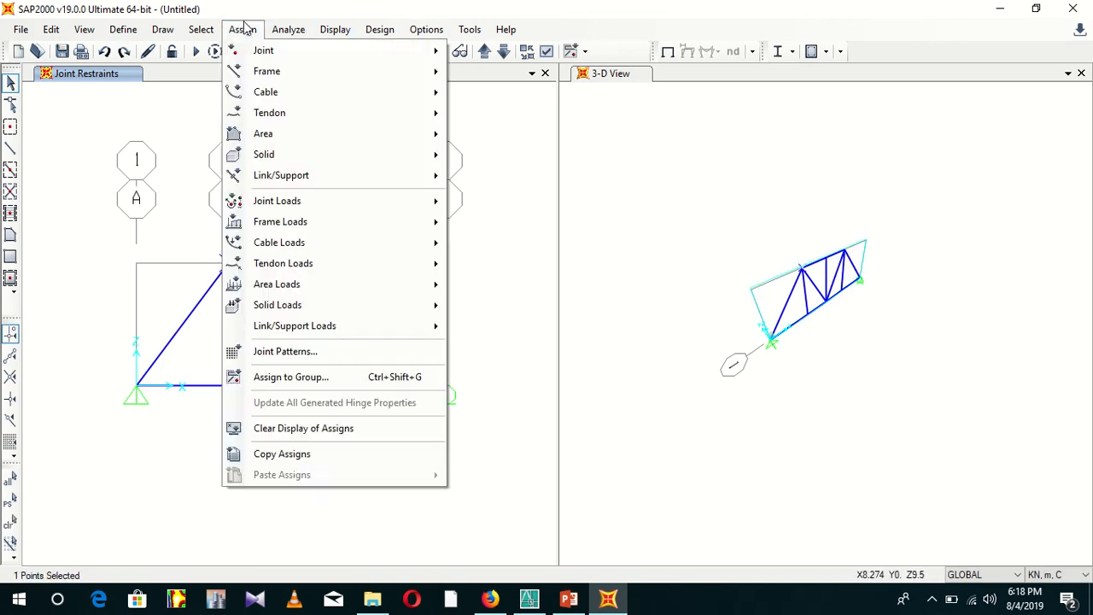
{"action": "mouse_move", "coordinate": [290, 207]}
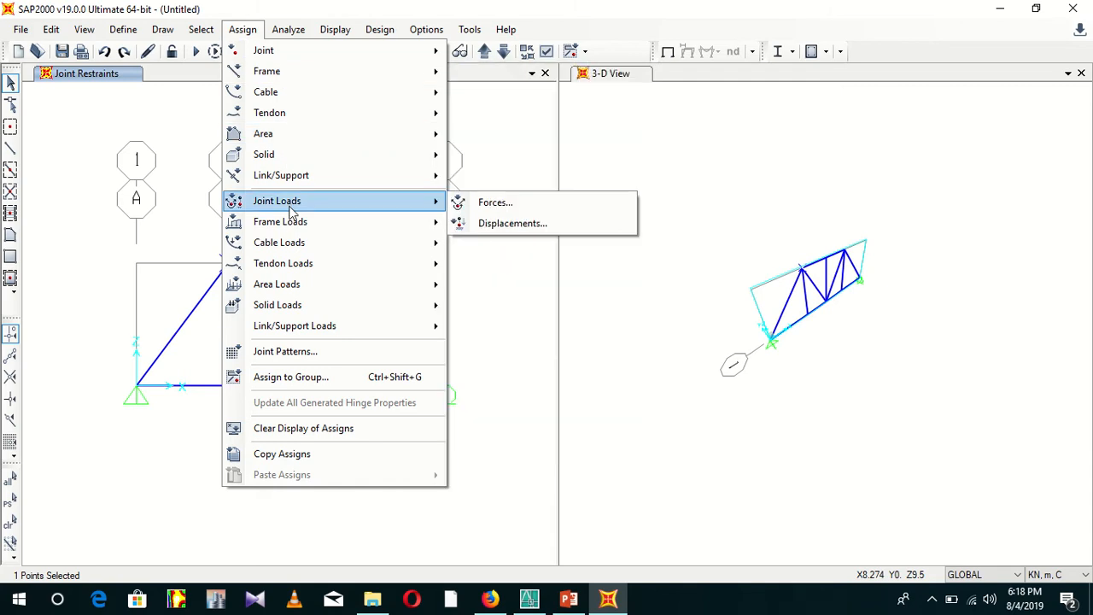
{"action": "left_click", "coordinate": [588, 210]}
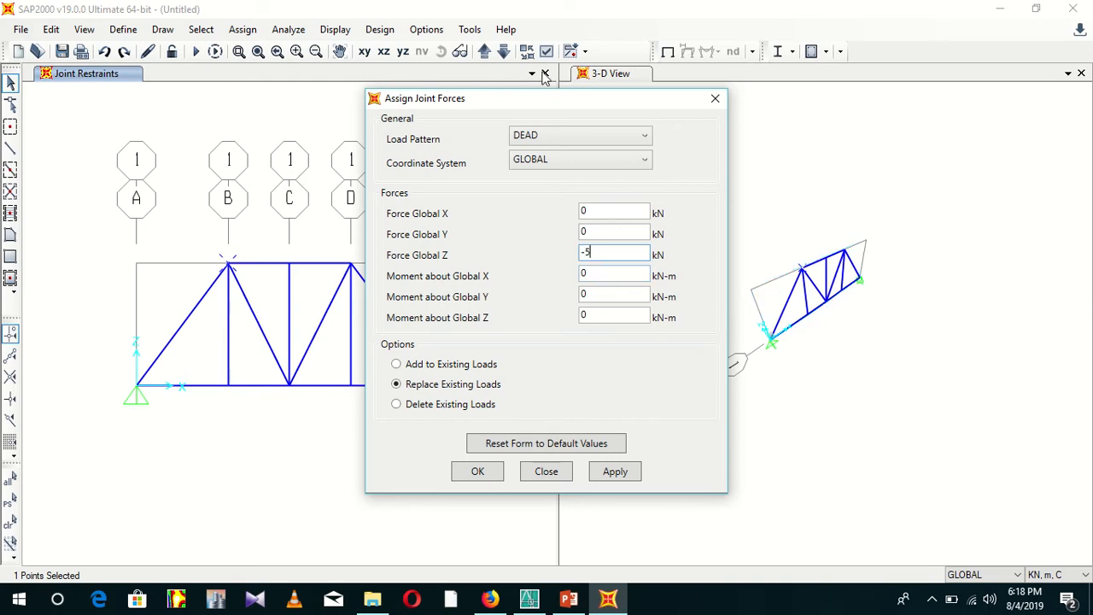
{"action": "left_click_drag", "start_coordinate": [556, 100], "coordinate": [640, 31]}
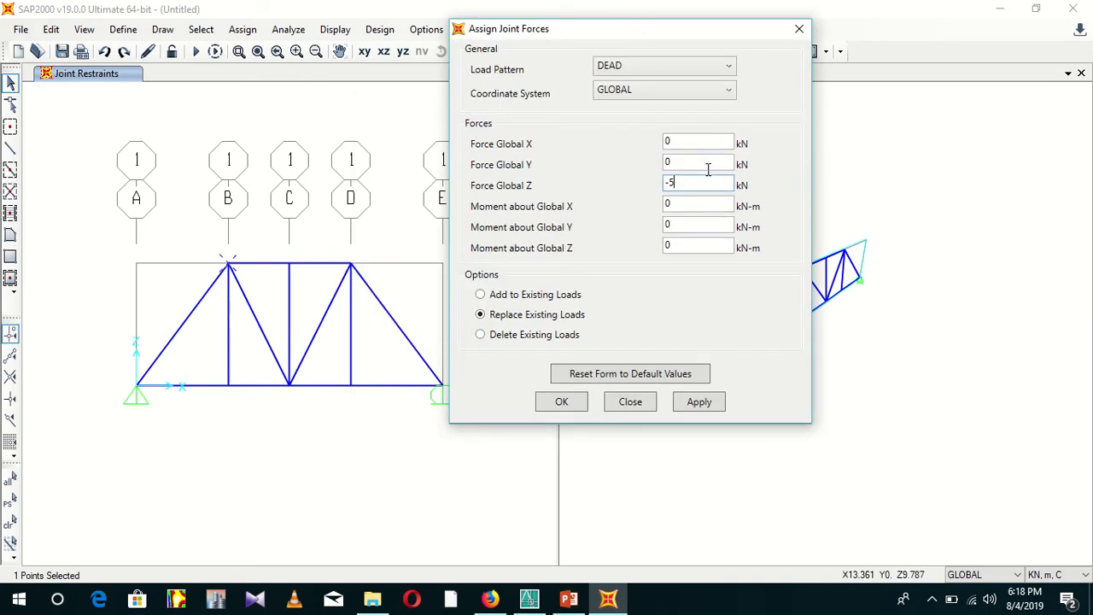
{"action": "left_click", "coordinate": [703, 405]}
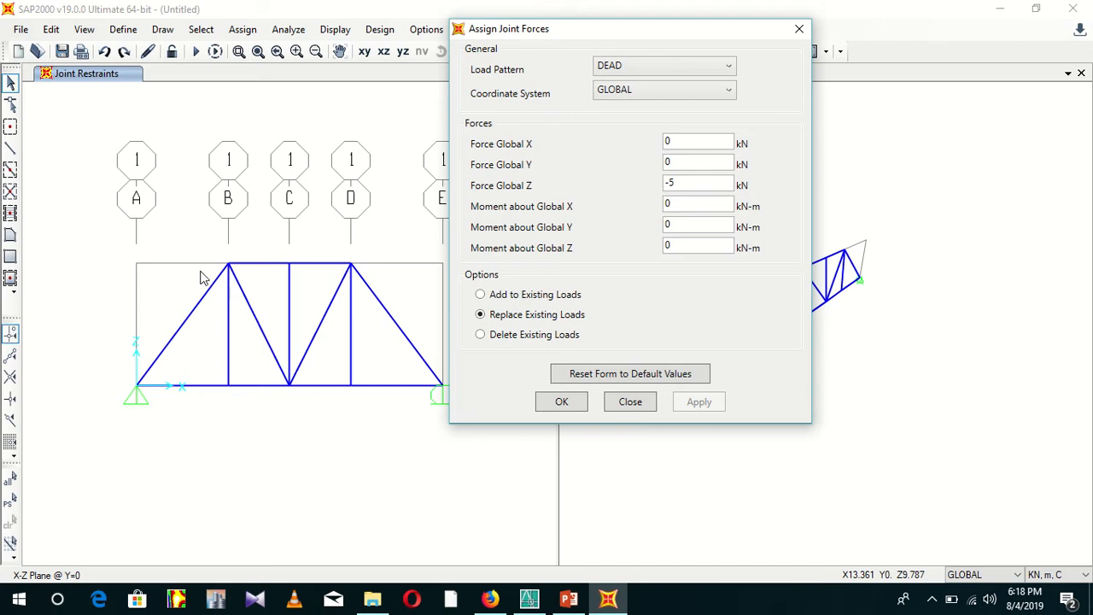
{"action": "left_click", "coordinate": [350, 265]}
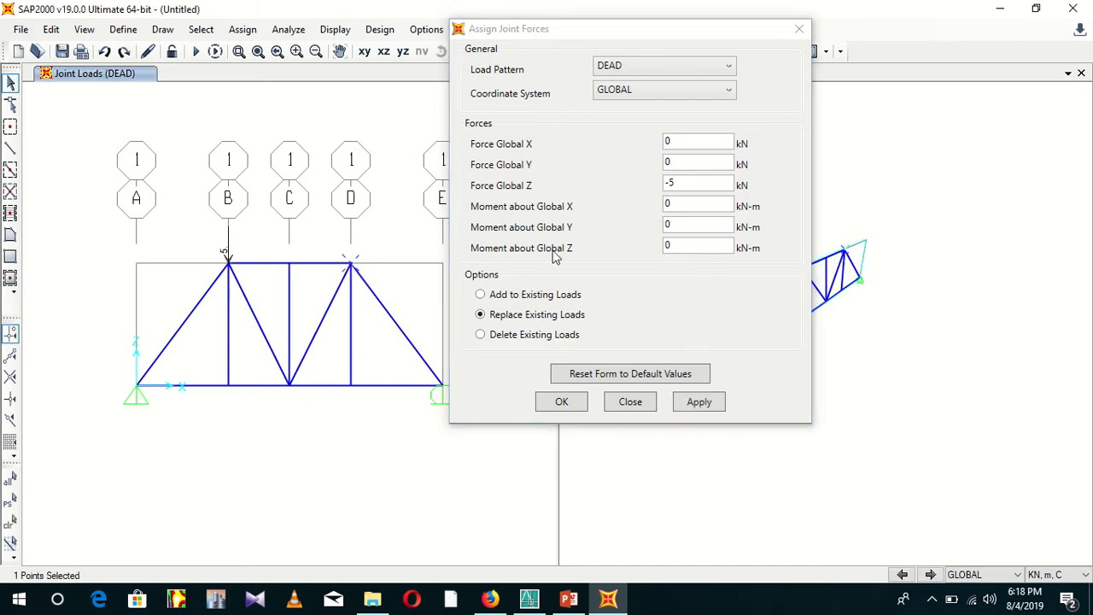
{"action": "left_click", "coordinate": [693, 407]}
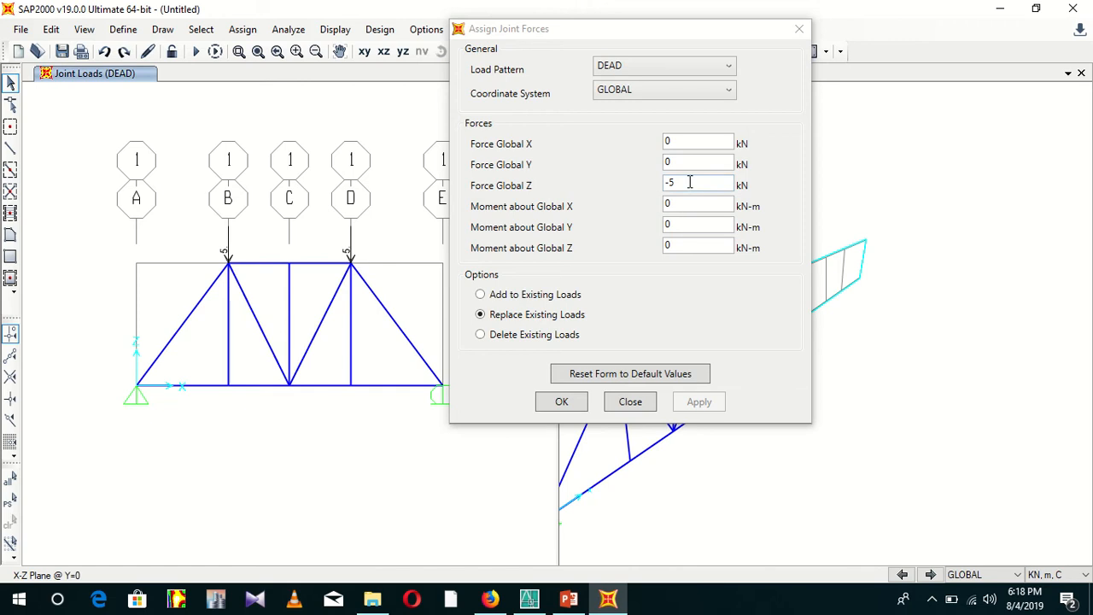
Apply a DEAD joint force of -10 kN in Global Z to the top joint at grid C and finish the assignment.
{"action": "left_click", "coordinate": [290, 266]}
{"action": "left_click", "coordinate": [700, 186]}
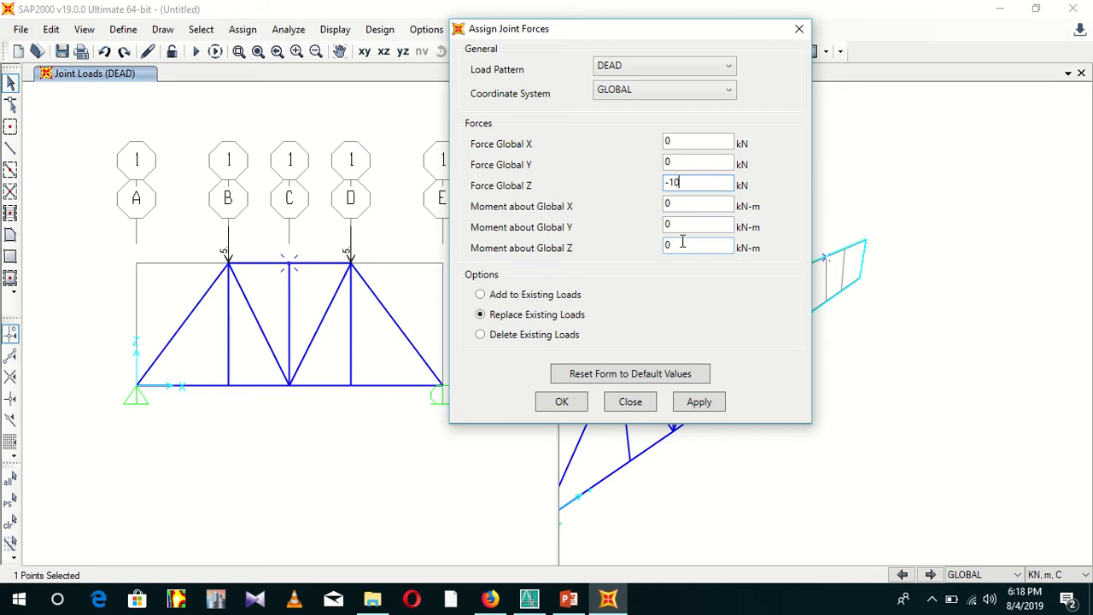
{"action": "left_click", "coordinate": [698, 401]}
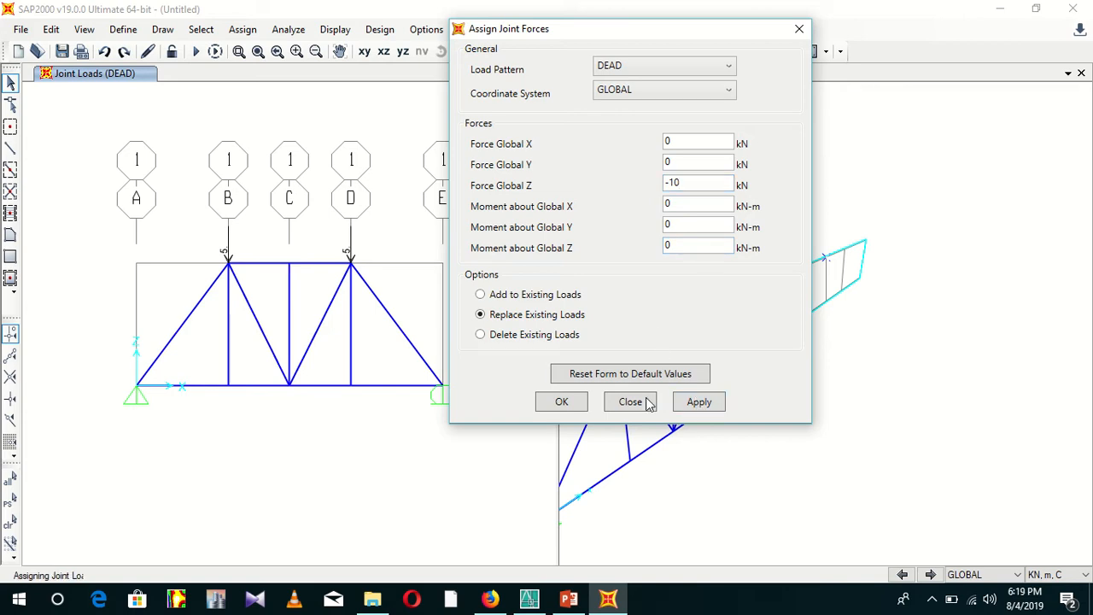
{"action": "left_click", "coordinate": [561, 402]}
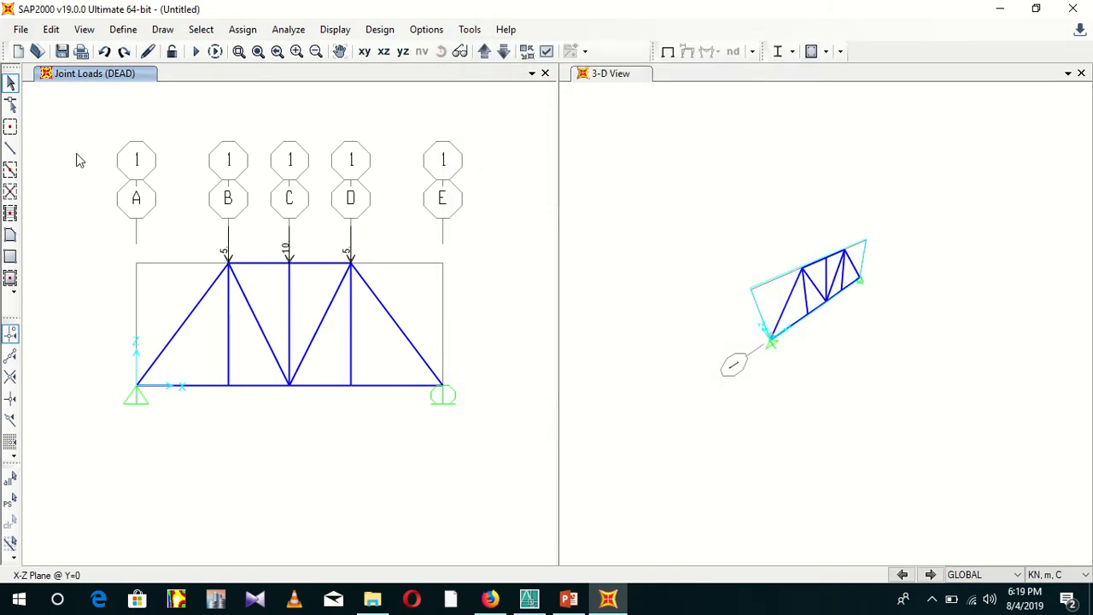
Switch to AutoCAD to compare the truss's loads and supports with the drawing, and return to SAP2000.
{"action": "left_click", "coordinate": [529, 598]}
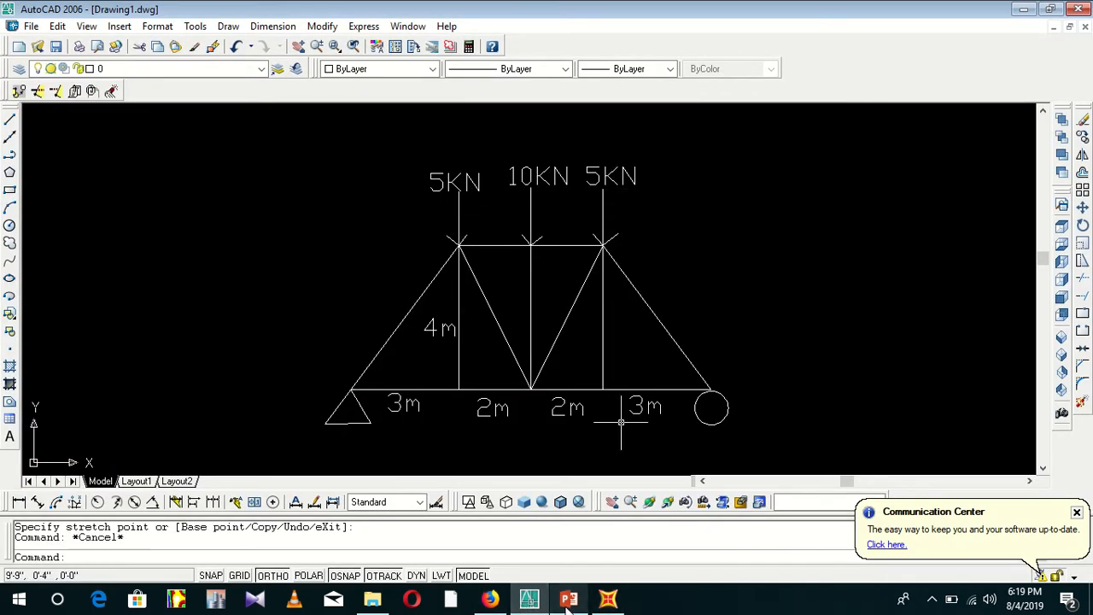
{"action": "mouse_move", "coordinate": [567, 601]}
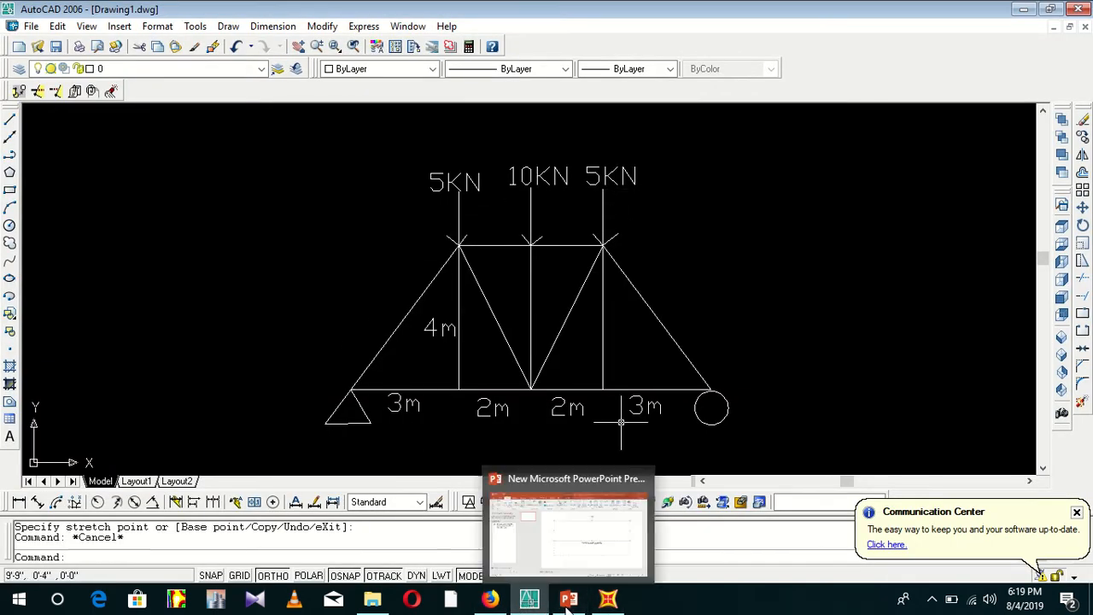
{"action": "left_click", "coordinate": [608, 599]}
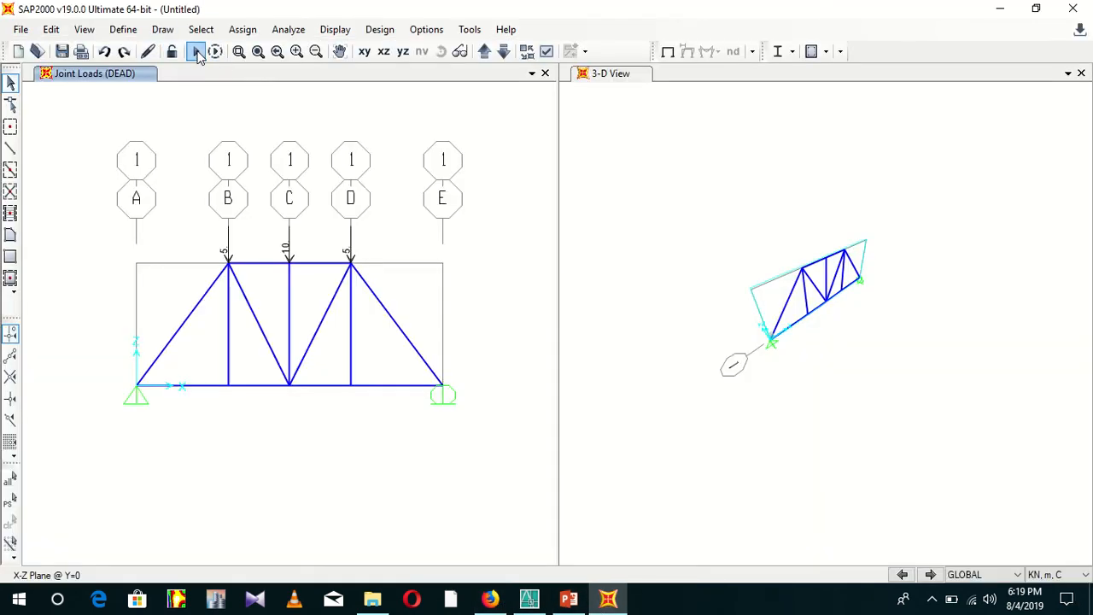
Run the analysis for the DEAD and MODAL cases, saving the model as TRUSS in the saap practice folder.
{"action": "key", "text": "F5"}
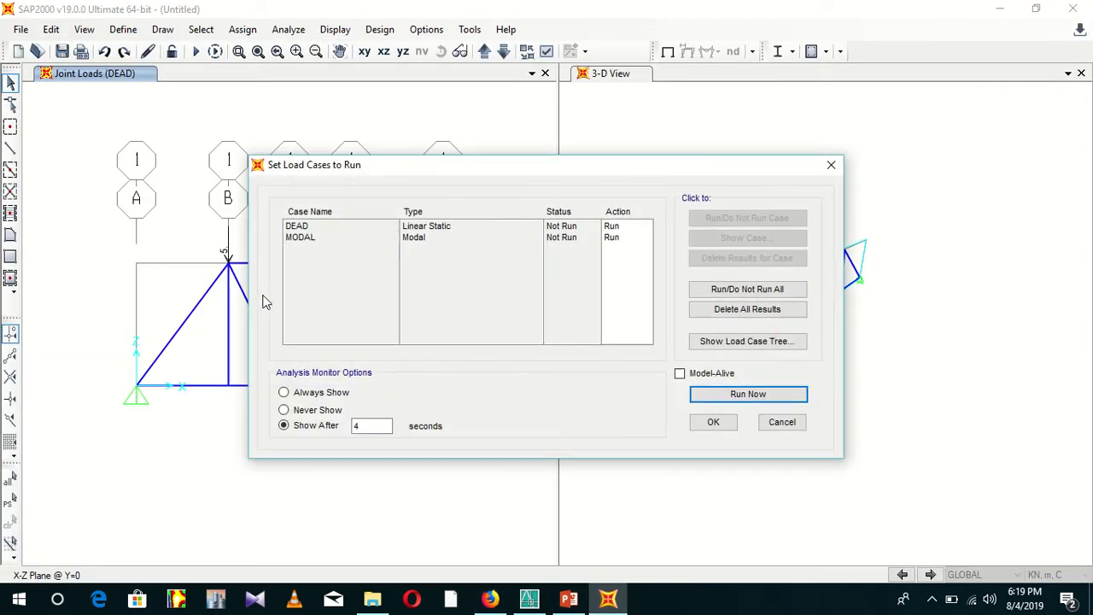
{"action": "left_click", "coordinate": [781, 403]}
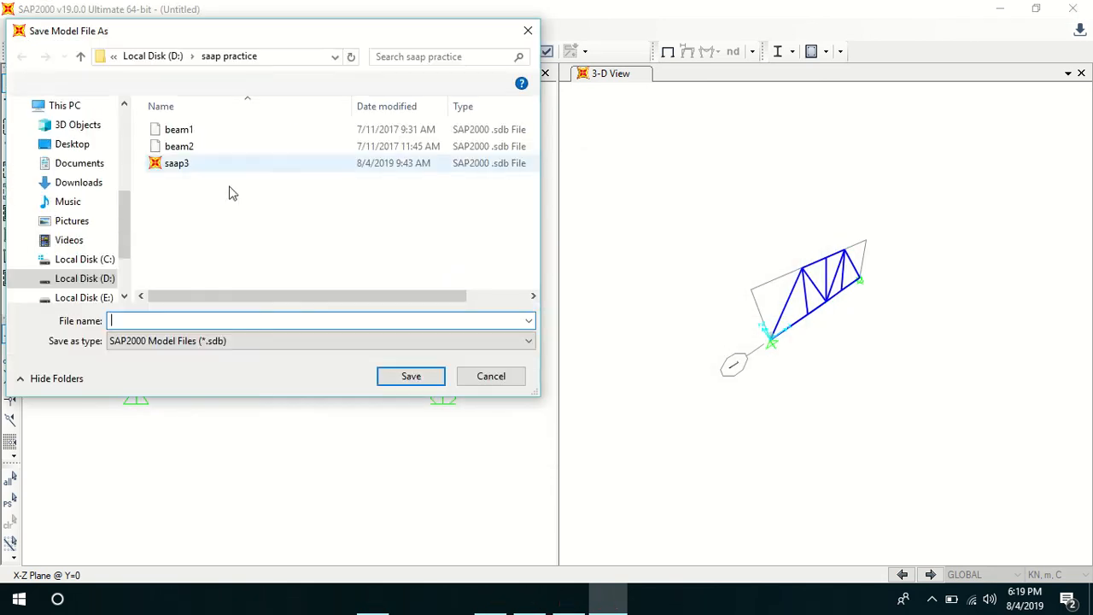
{"action": "left_click", "coordinate": [258, 321]}
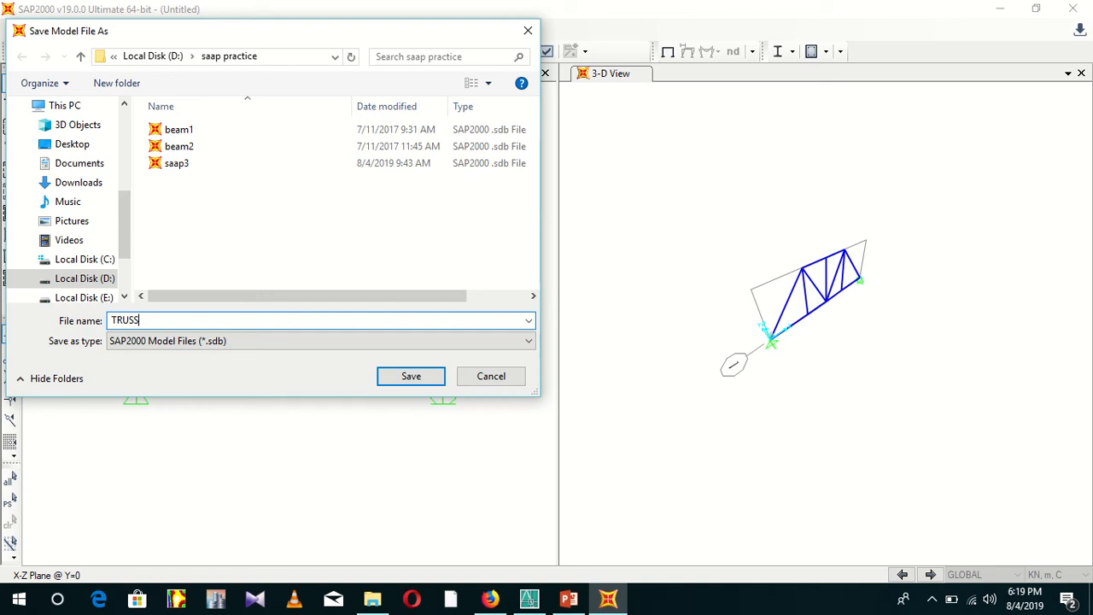
{"action": "left_click", "coordinate": [406, 378]}
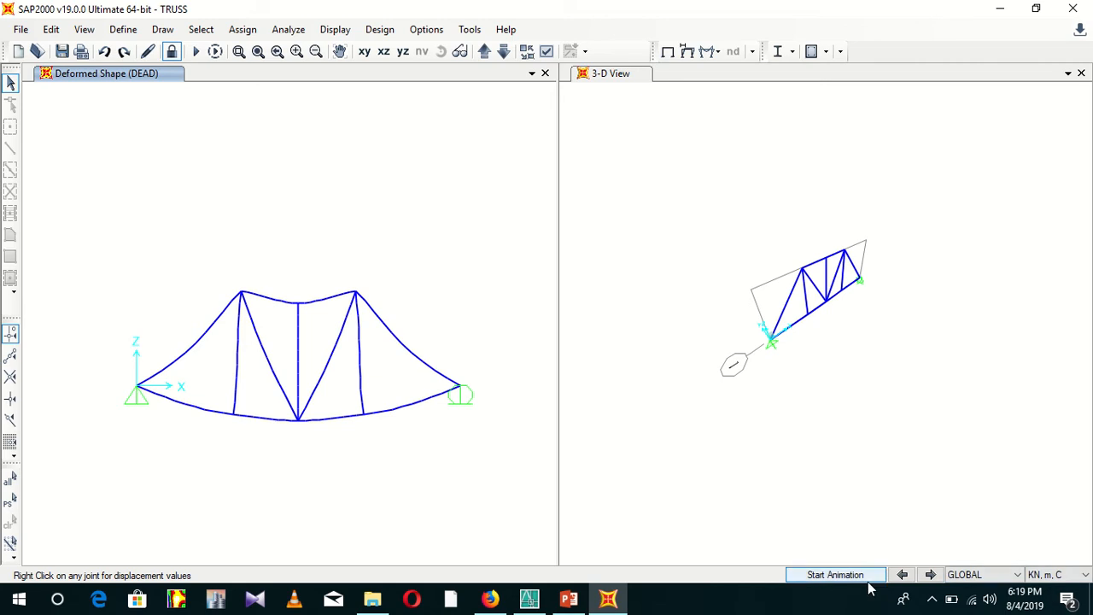
Play and stop the animation of the DEAD deformed shape, and reapply its display with automatic scaling.
{"action": "left_click", "coordinate": [838, 575]}
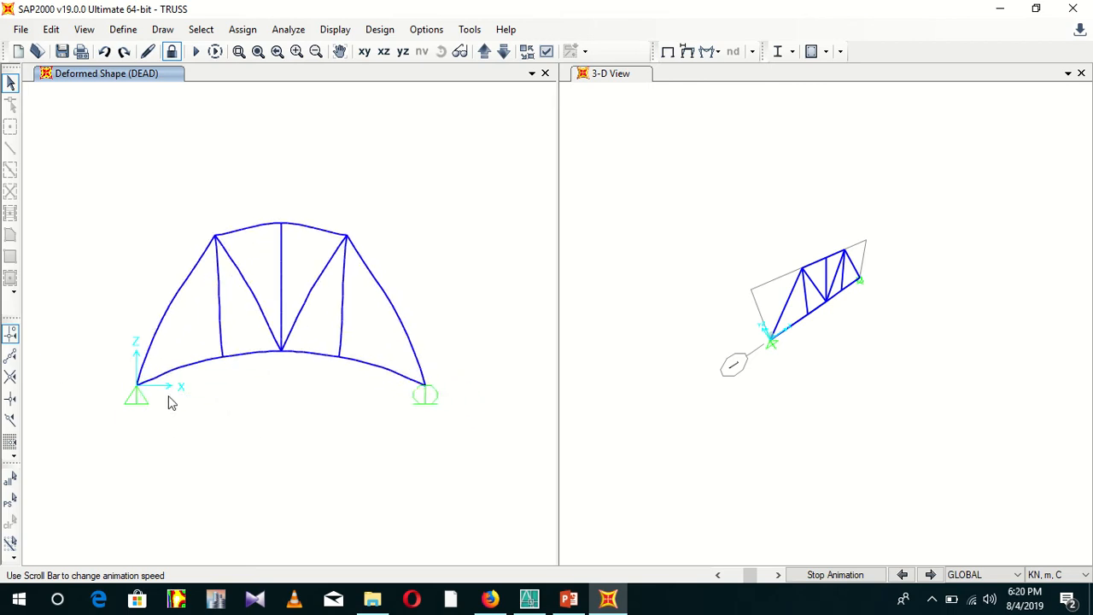
{"action": "left_click", "coordinate": [830, 575]}
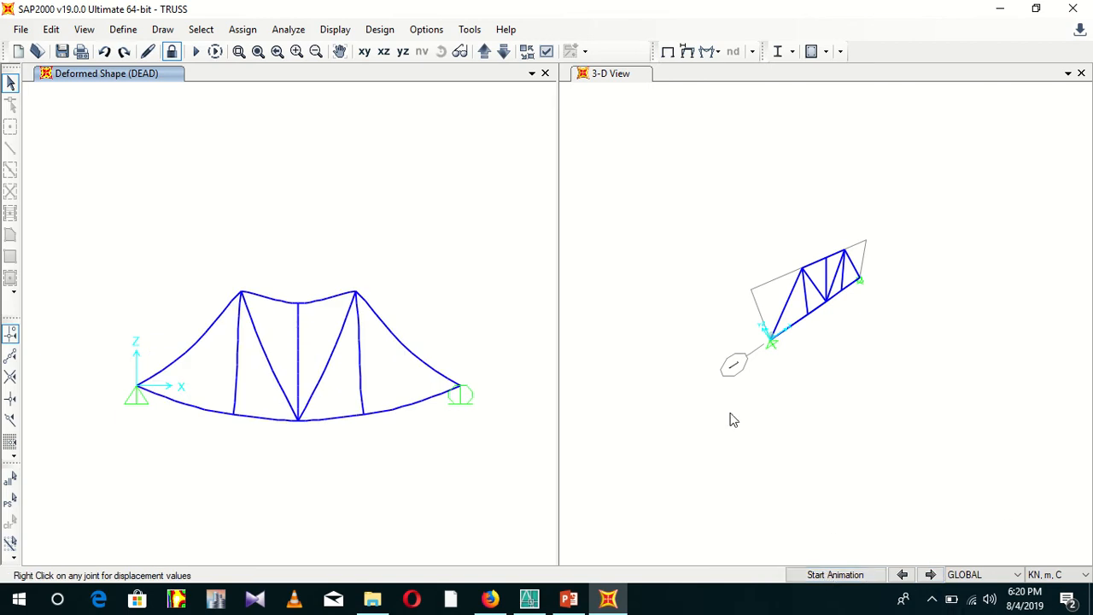
{"action": "left_click", "coordinate": [688, 52]}
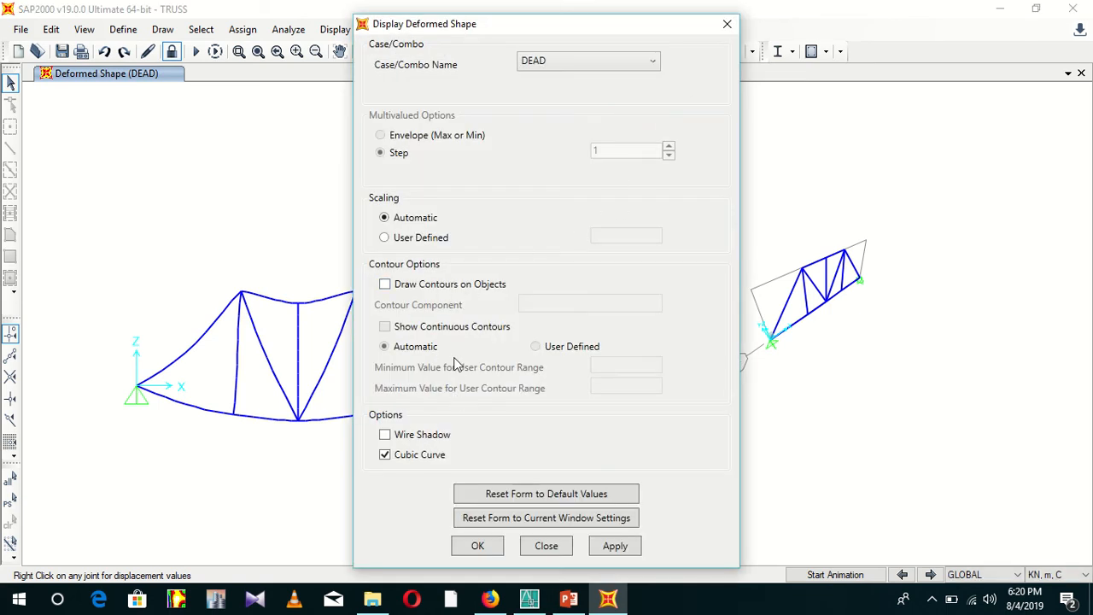
{"action": "left_click", "coordinate": [621, 554]}
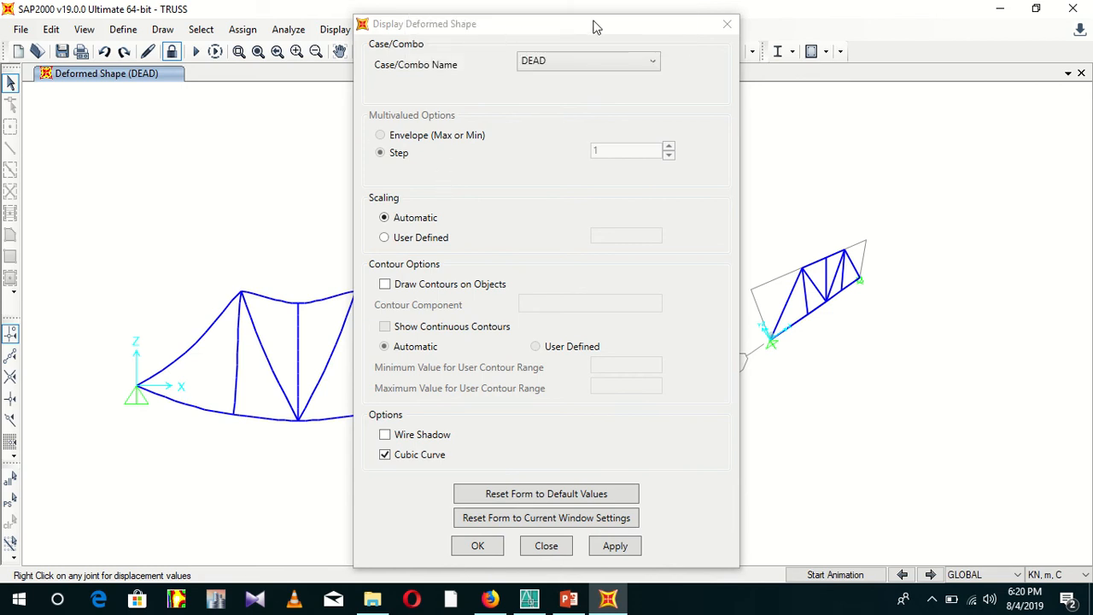
{"action": "left_click", "coordinate": [726, 24]}
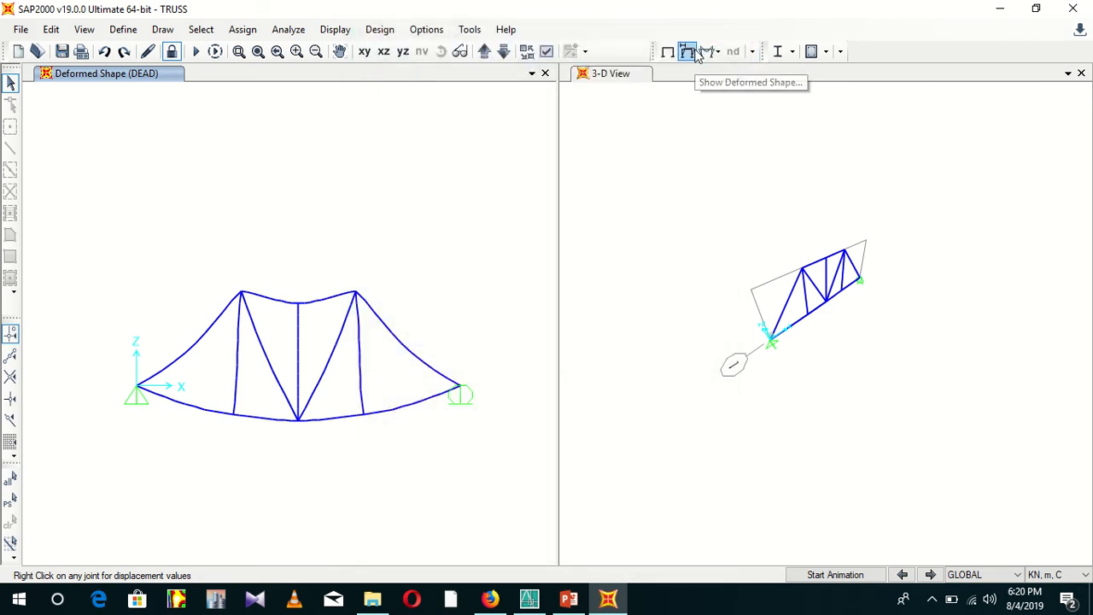
{"action": "left_click", "coordinate": [708, 52]}
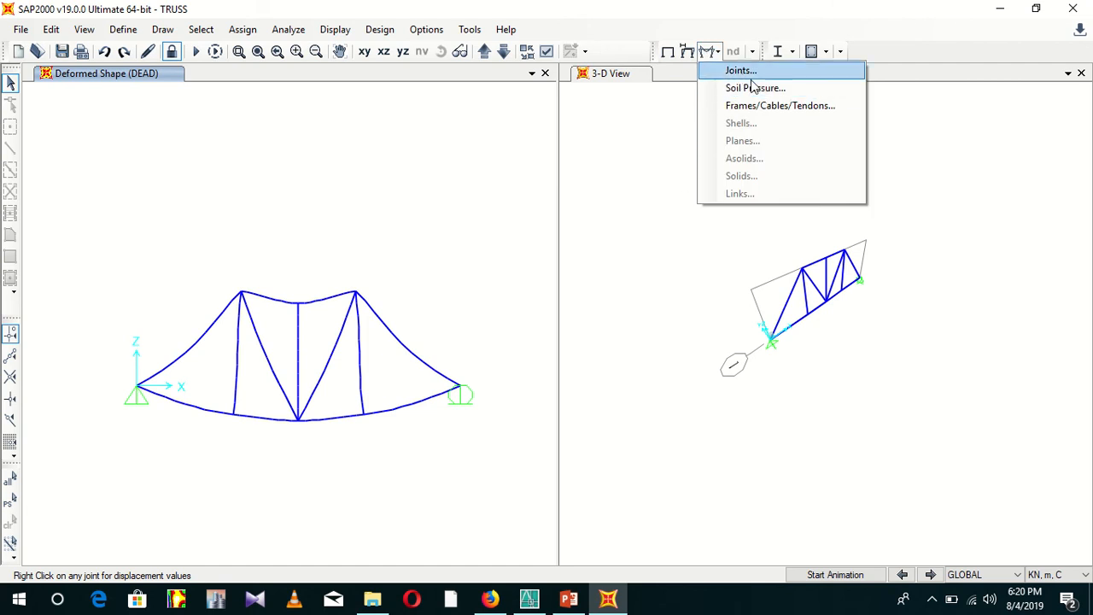
{"action": "left_click", "coordinate": [342, 32]}
{"action": "left_click", "coordinate": [289, 30]}
{"action": "mouse_move", "coordinate": [320, 31]}
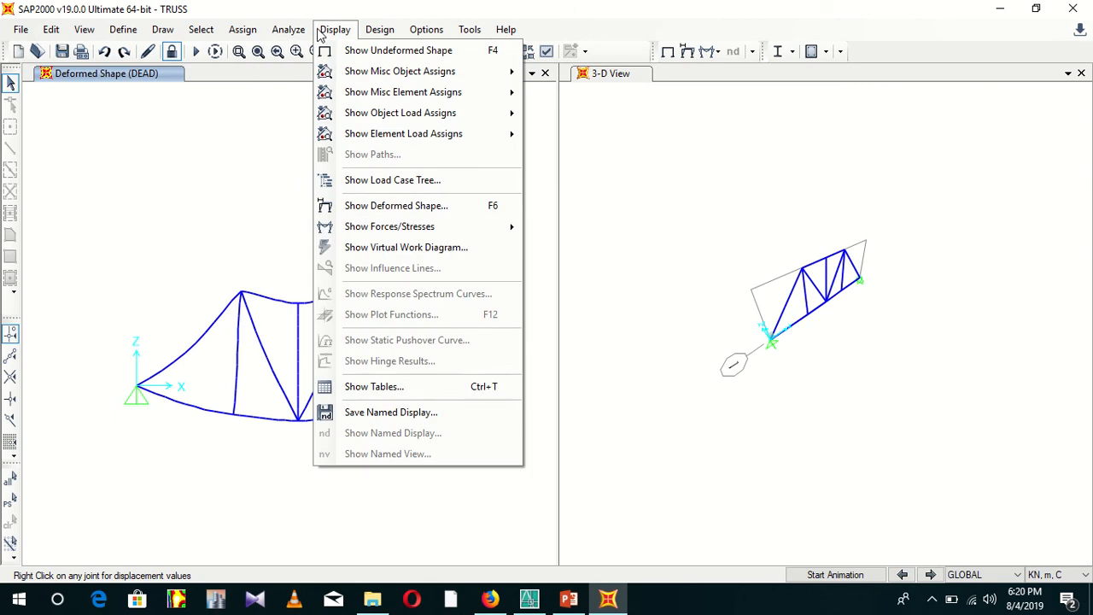
{"action": "mouse_move", "coordinate": [439, 227]}
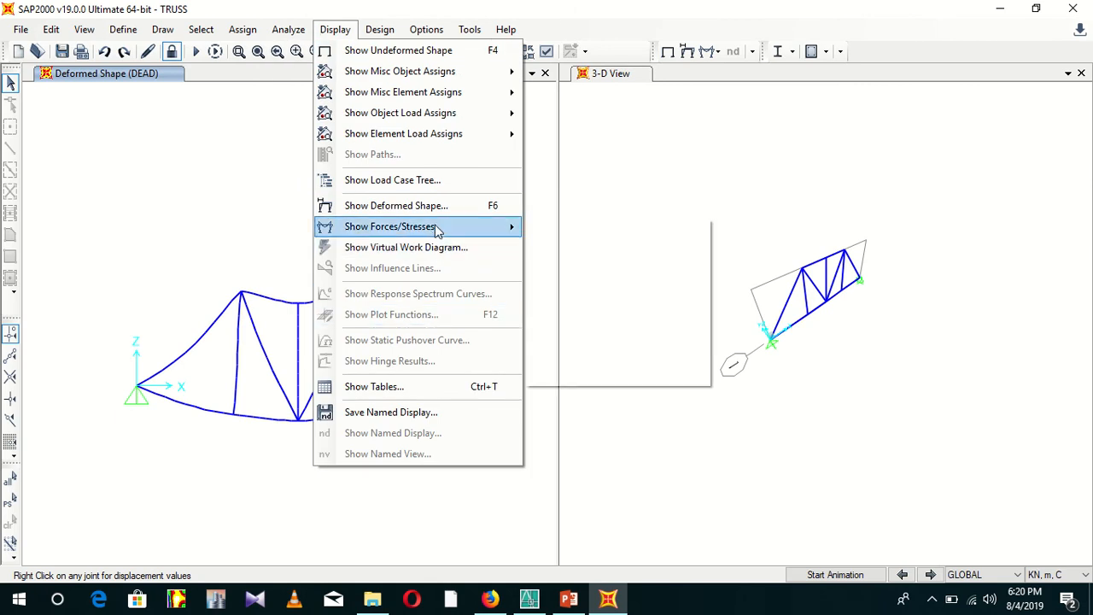
{"action": "left_click", "coordinate": [607, 229]}
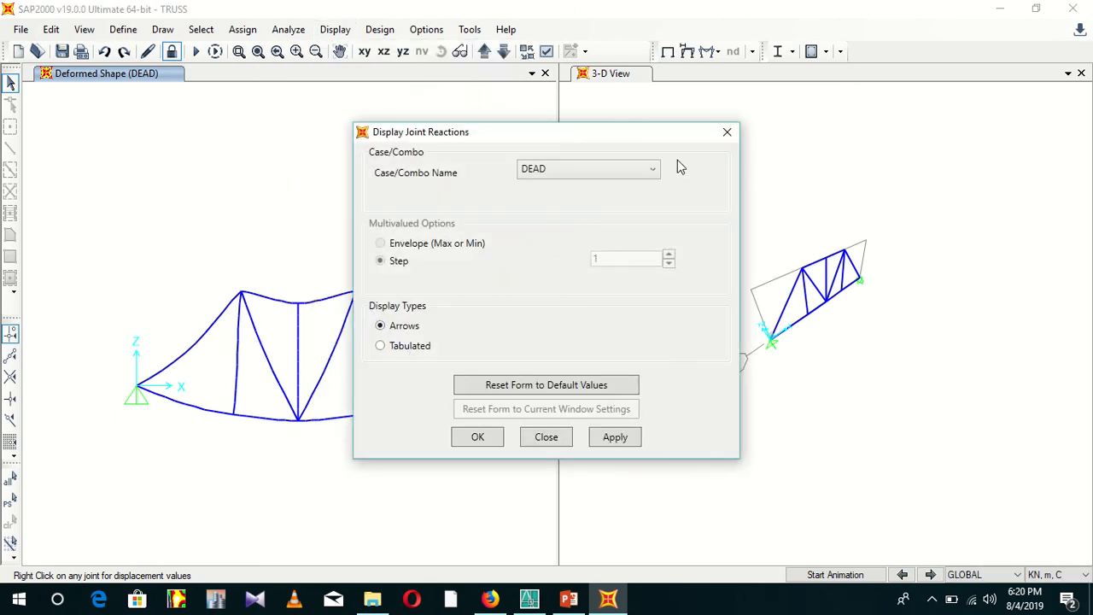
{"action": "left_click", "coordinate": [726, 132]}
{"action": "left_click", "coordinate": [333, 31]}
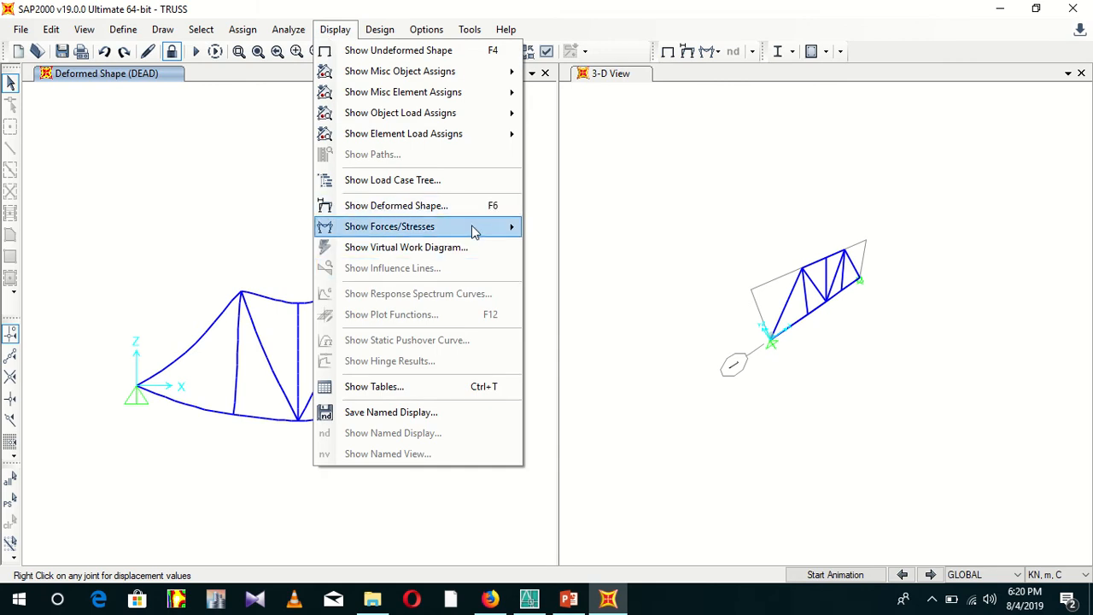
{"action": "mouse_move", "coordinate": [471, 224]}
{"action": "left_click", "coordinate": [608, 228]}
{"action": "left_click", "coordinate": [725, 133]}
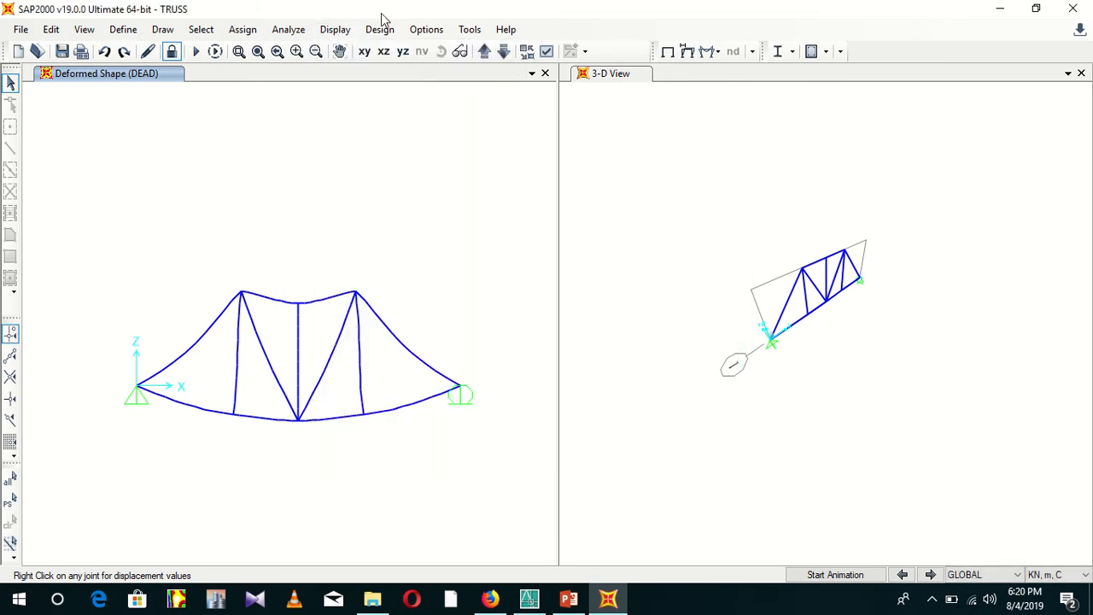
Display the filled axial force diagram of the truss frames for the DEAD case with automatic scaling.
{"action": "left_click", "coordinate": [336, 30]}
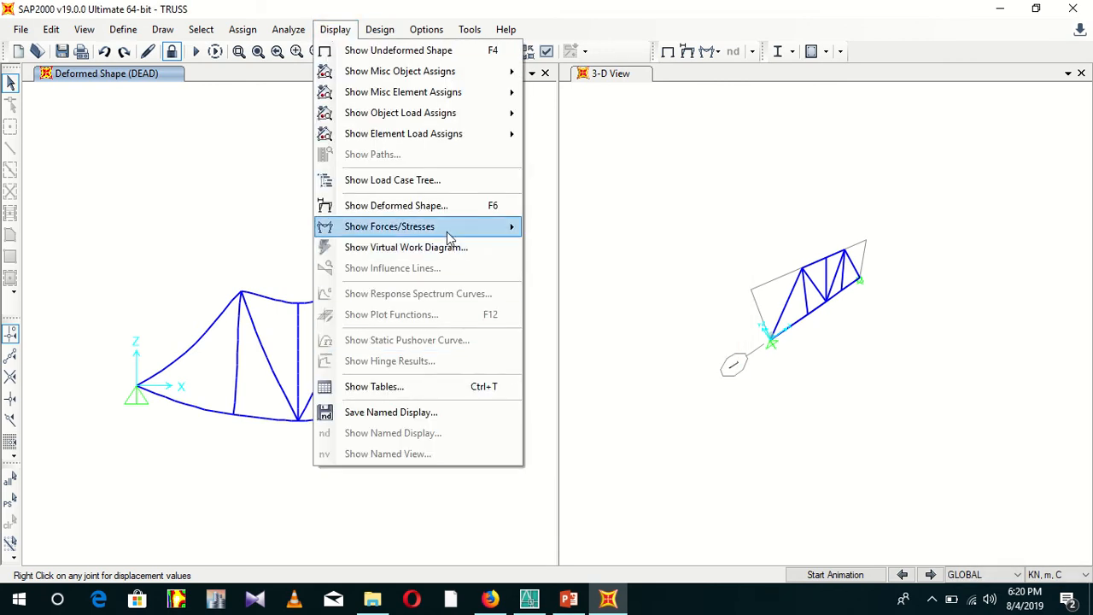
{"action": "mouse_move", "coordinate": [445, 228]}
{"action": "left_click", "coordinate": [592, 272]}
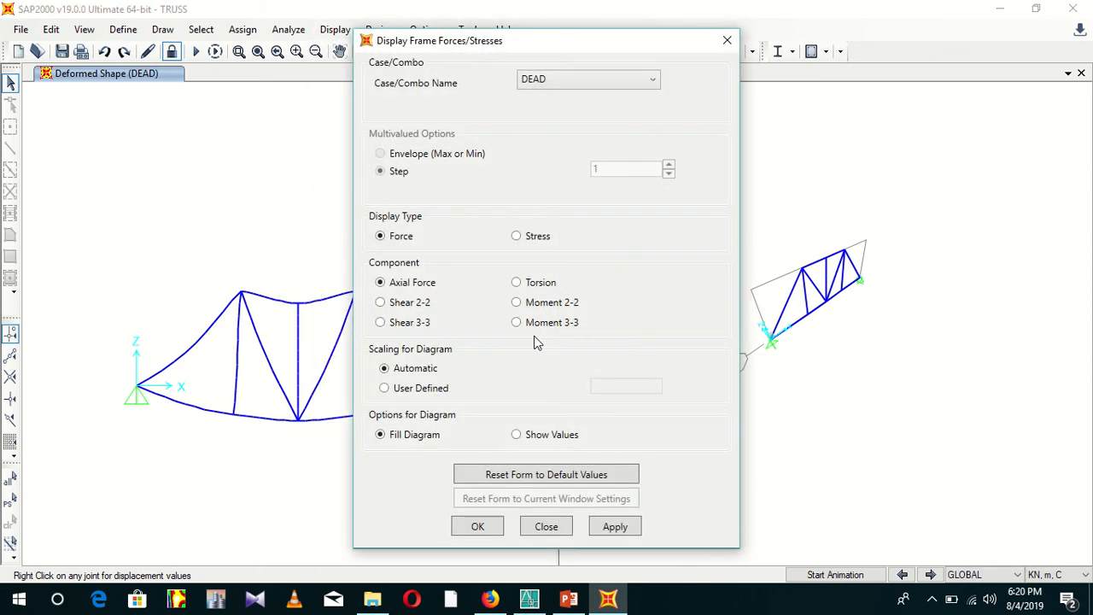
{"action": "left_click", "coordinate": [601, 530]}
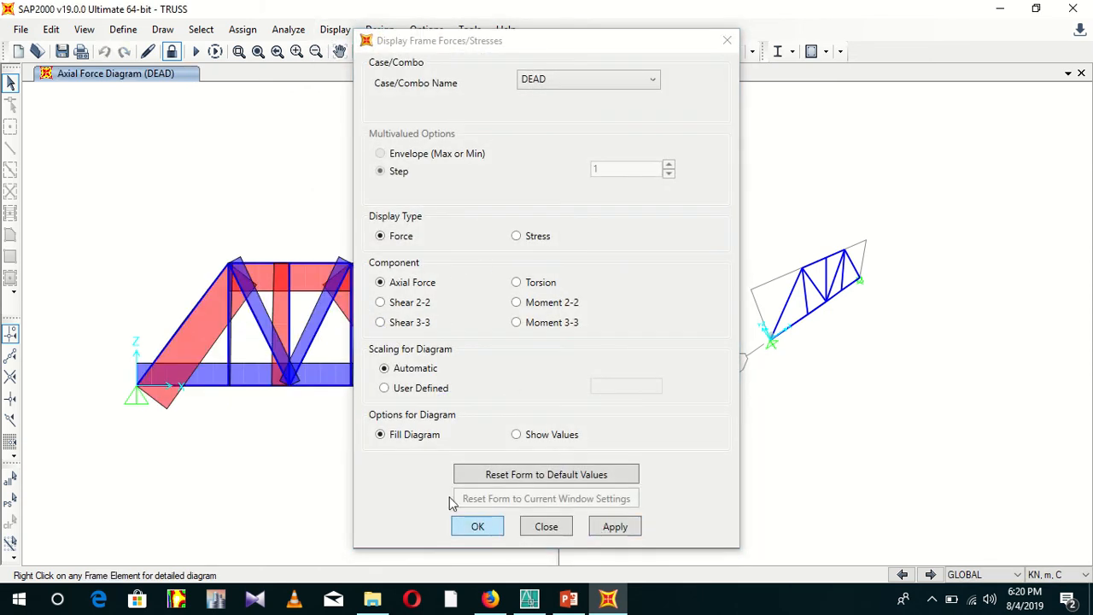
{"action": "left_click_drag", "start_coordinate": [460, 47], "coordinate": [621, 17]}
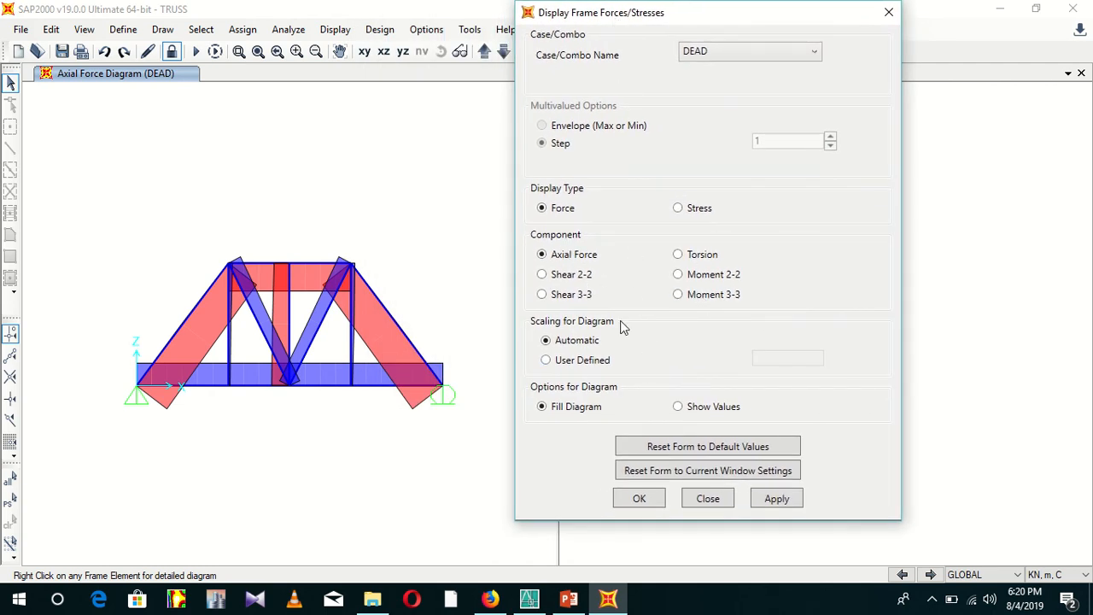
Switch the axial force diagram from filled to showing values and confirm the display settings.
{"action": "left_click", "coordinate": [695, 409]}
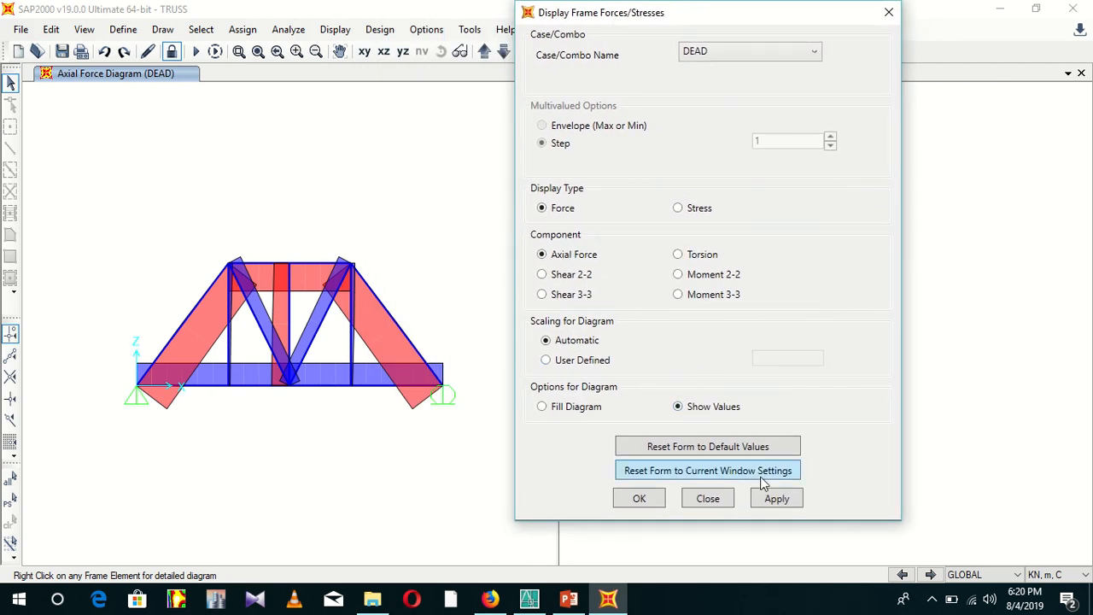
{"action": "left_click", "coordinate": [774, 506]}
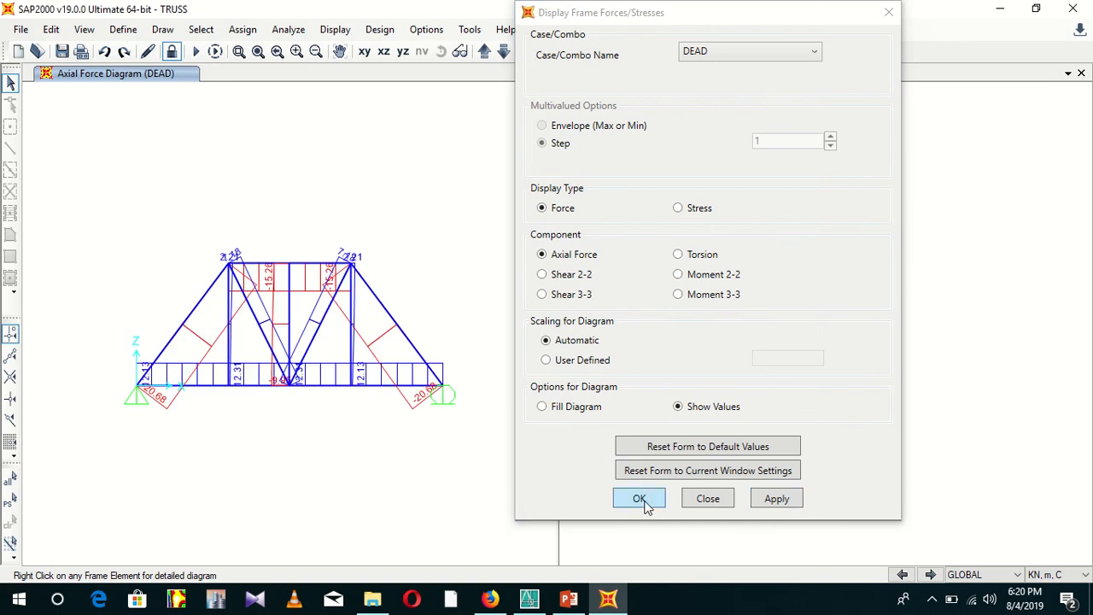
{"action": "left_click", "coordinate": [639, 500]}
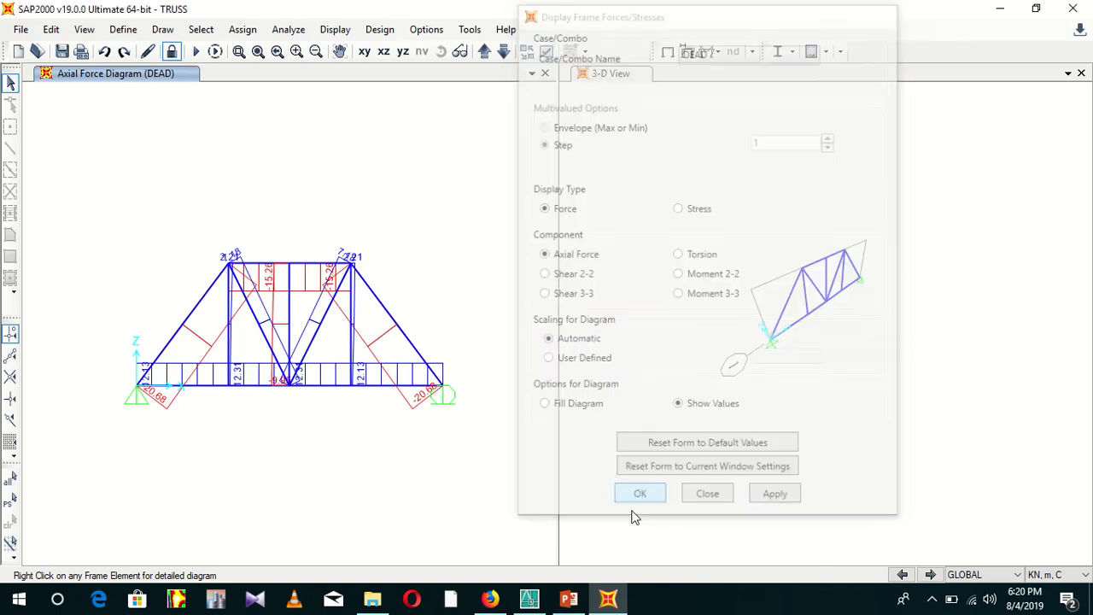
Run the steel frame design check of the whole truss structure.
{"action": "left_click", "coordinate": [373, 33]}
{"action": "mouse_move", "coordinate": [418, 48]}
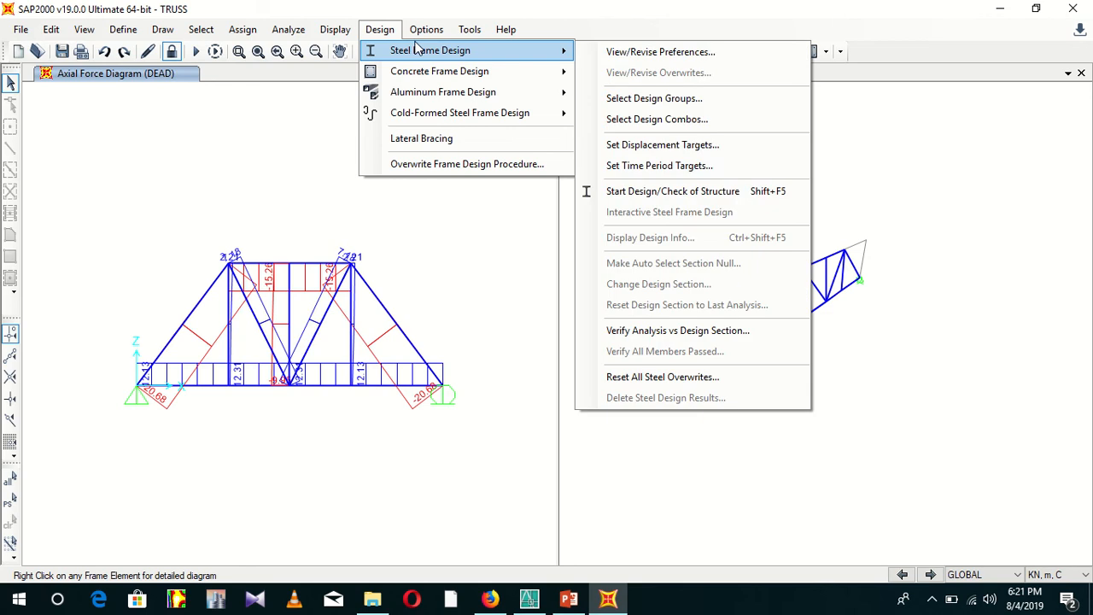
{"action": "left_click", "coordinate": [731, 194]}
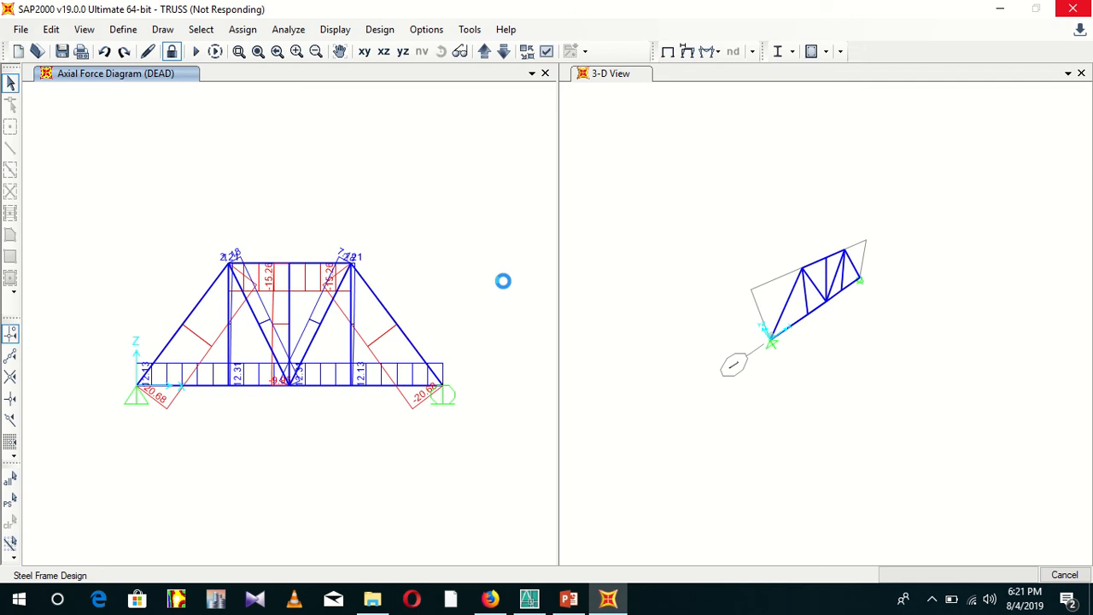
Verify the analysis sections against the design sections for the steel frames and dismiss the report.
{"action": "mouse_move", "coordinate": [373, 4]}
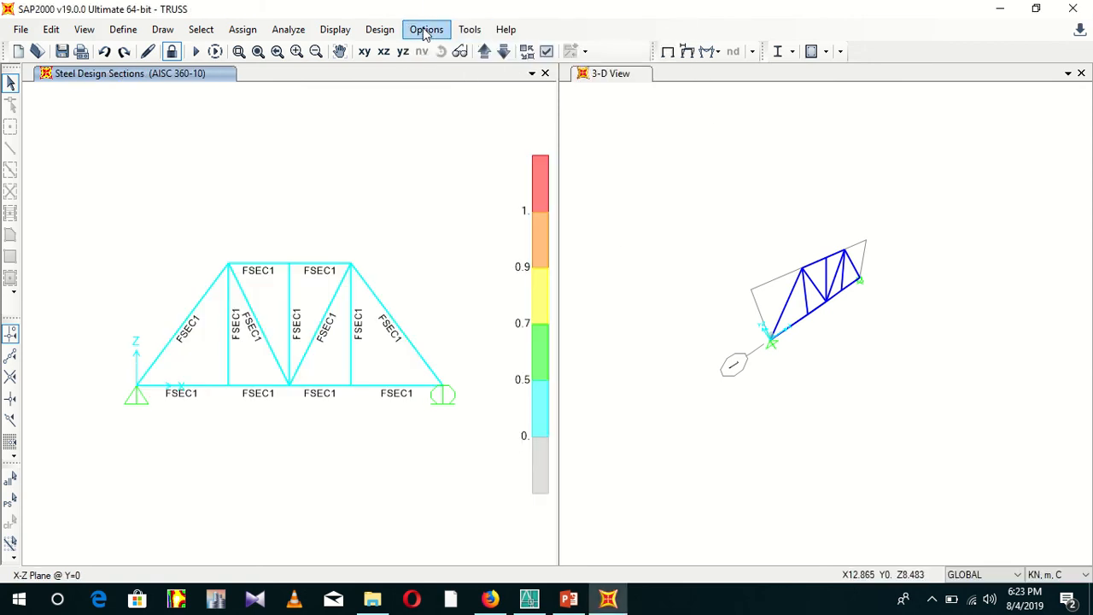
{"action": "left_click", "coordinate": [379, 29]}
{"action": "mouse_move", "coordinate": [395, 75]}
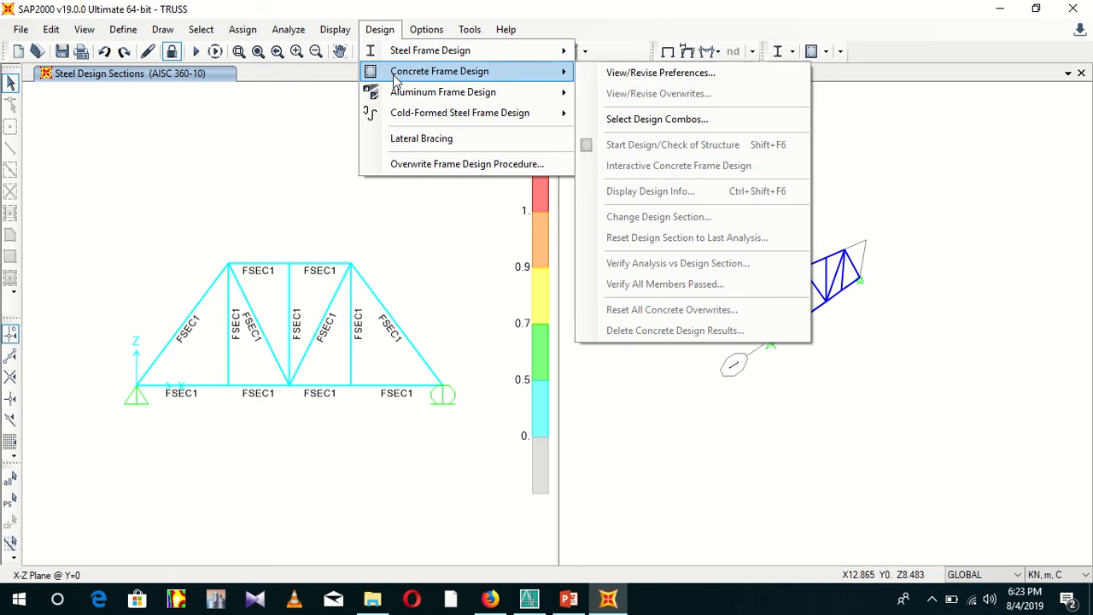
{"action": "mouse_move", "coordinate": [386, 54]}
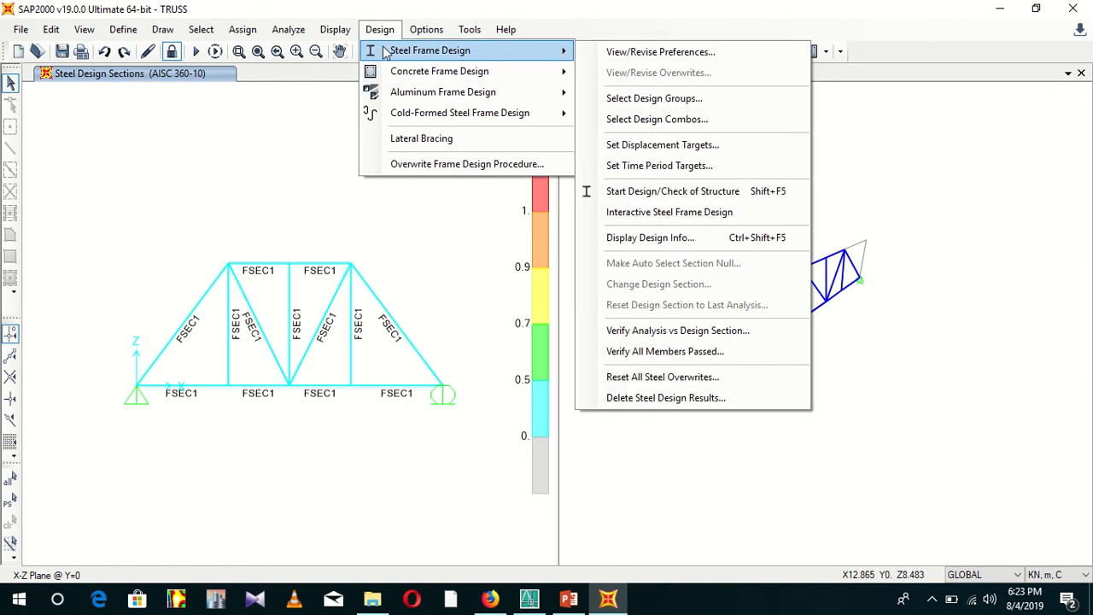
{"action": "left_click", "coordinate": [734, 333]}
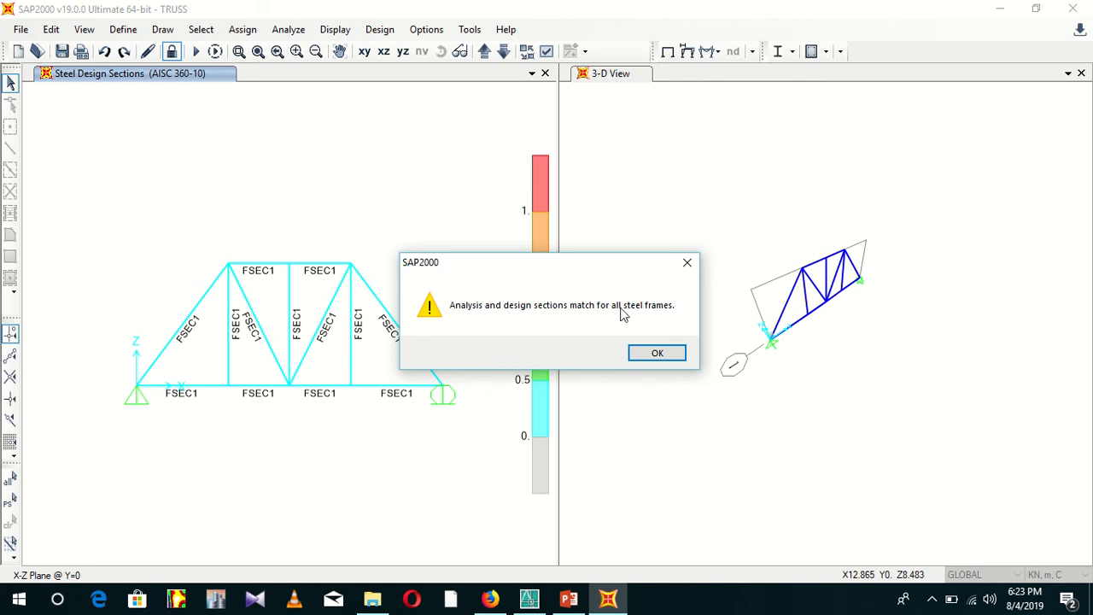
{"action": "left_click", "coordinate": [653, 353]}
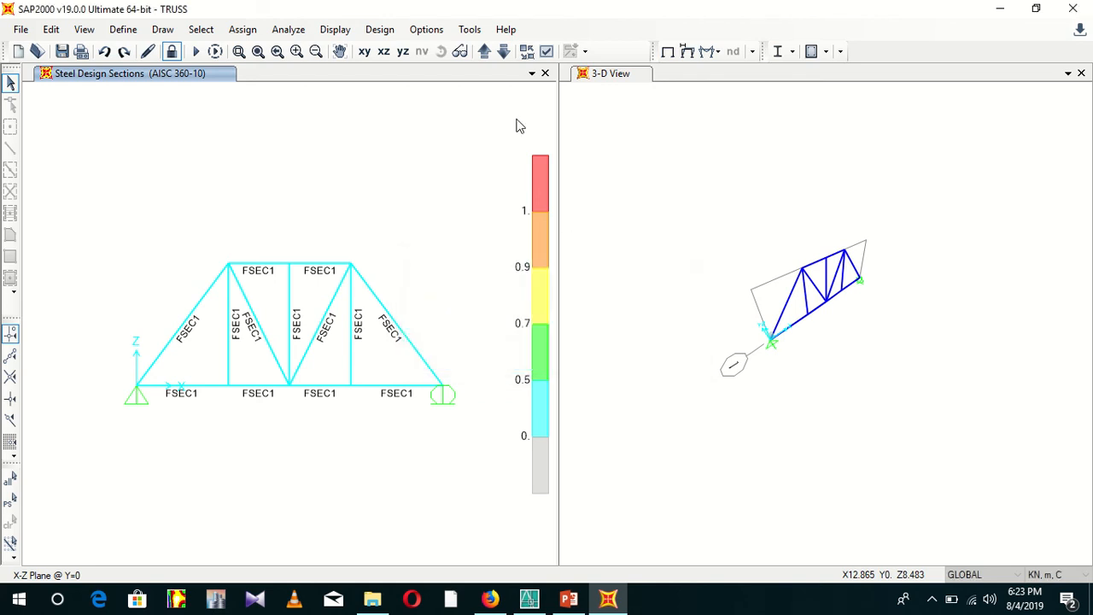
Verify whether all steel members pass the stress/capacity check and dismiss the report.
{"action": "left_click", "coordinate": [381, 29]}
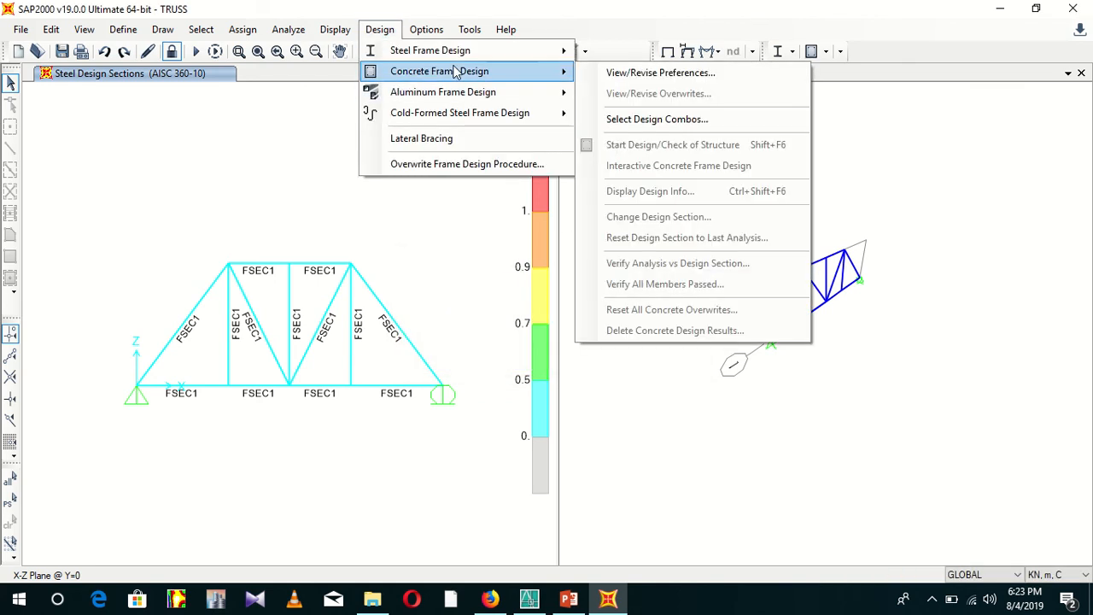
{"action": "mouse_move", "coordinate": [492, 48]}
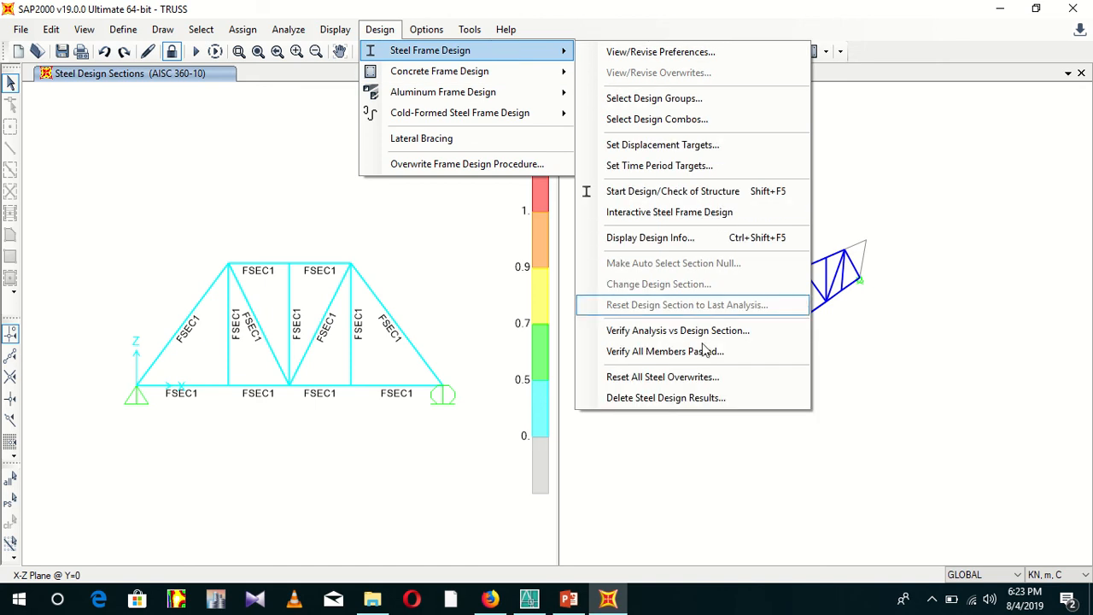
{"action": "left_click", "coordinate": [649, 351]}
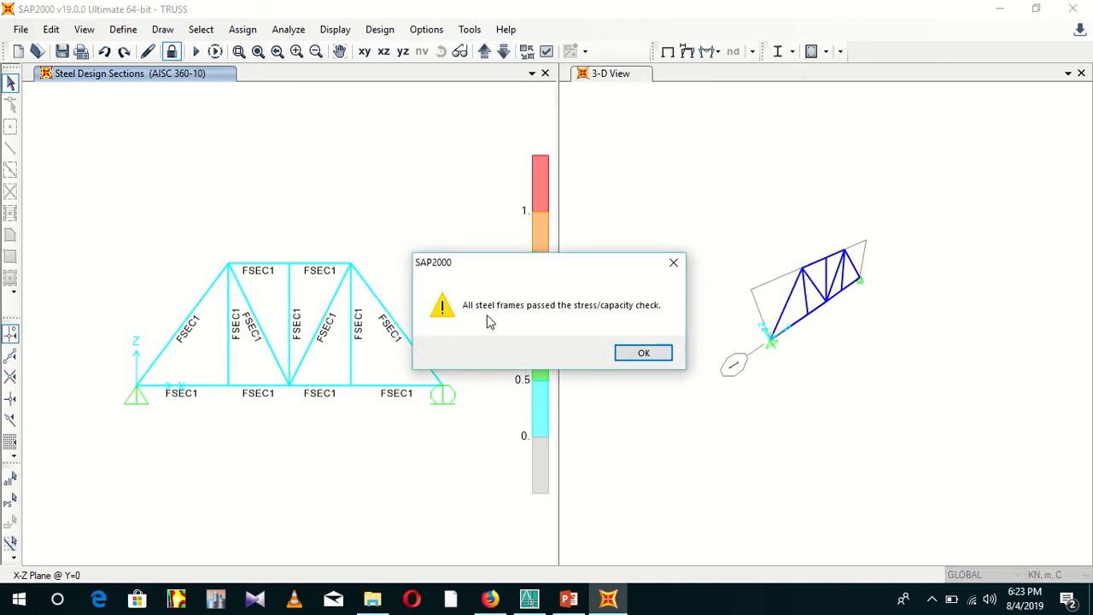
{"action": "left_click", "coordinate": [646, 353]}
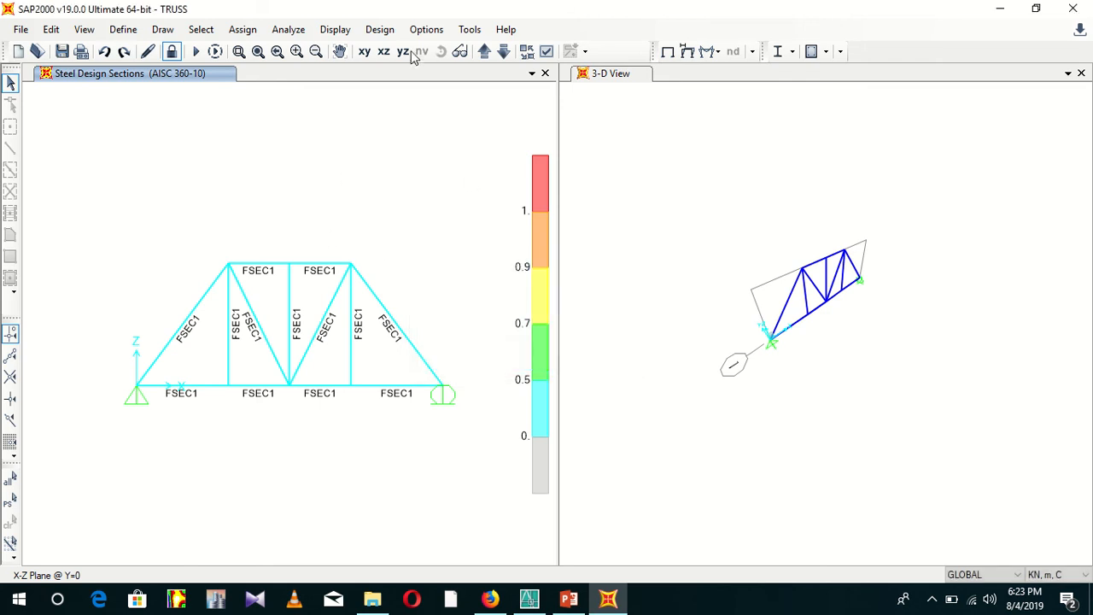